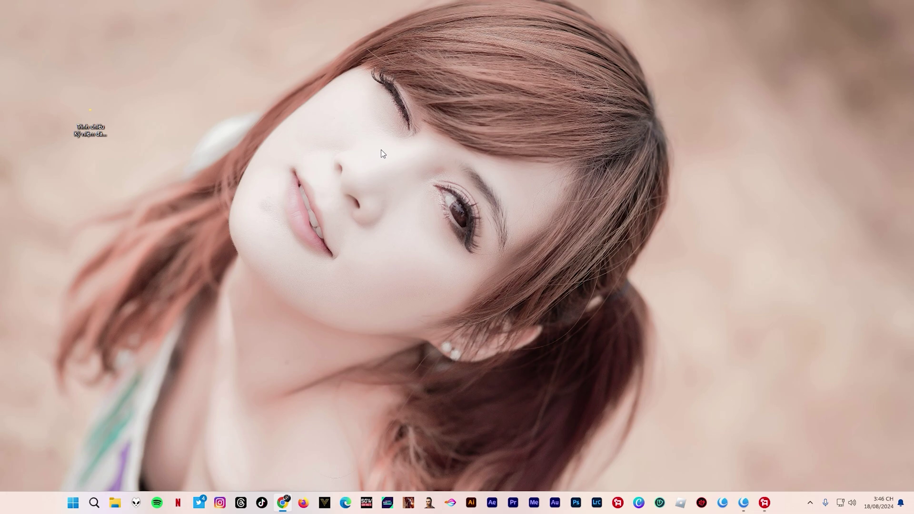
Step: Open the Wedding Memories template folder and launch its 'faster render' Premiere project
{"action": "double_click", "coordinate": [90, 117]}
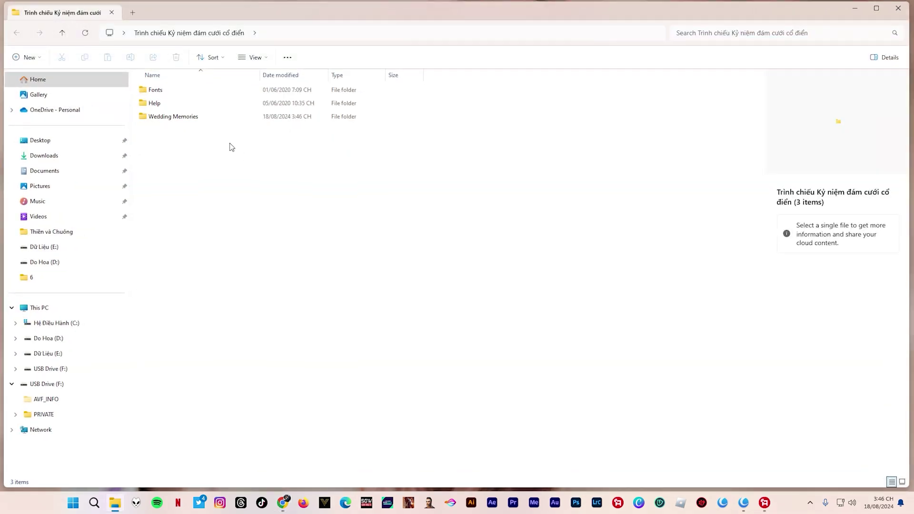
{"action": "double_click", "coordinate": [181, 117]}
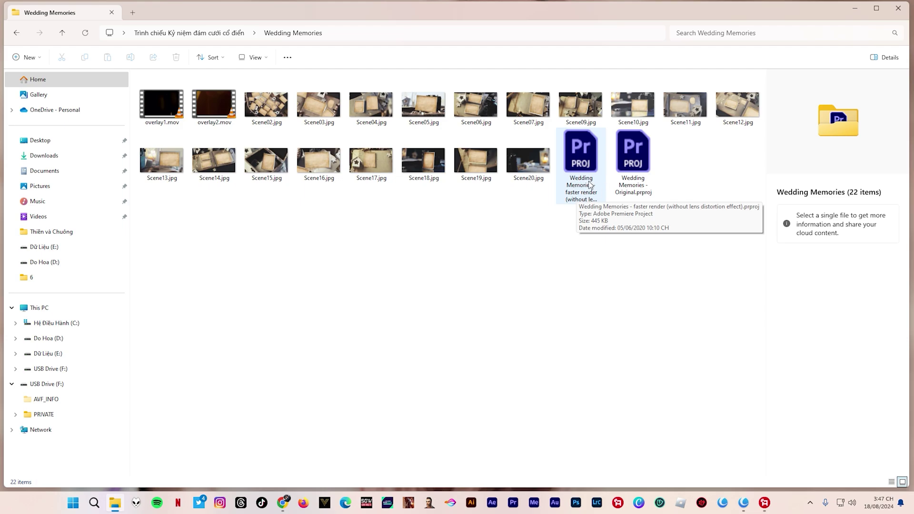
{"action": "left_click", "coordinate": [633, 177]}
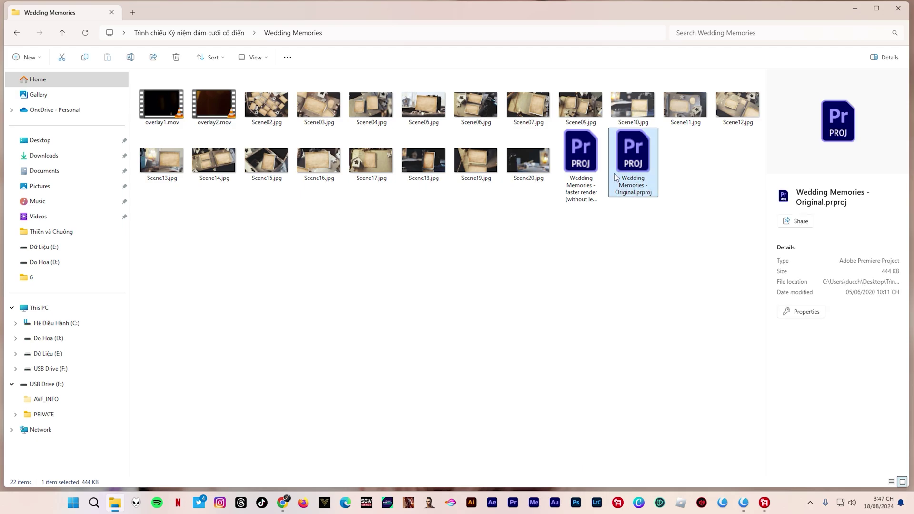
{"action": "double_click", "coordinate": [591, 174]}
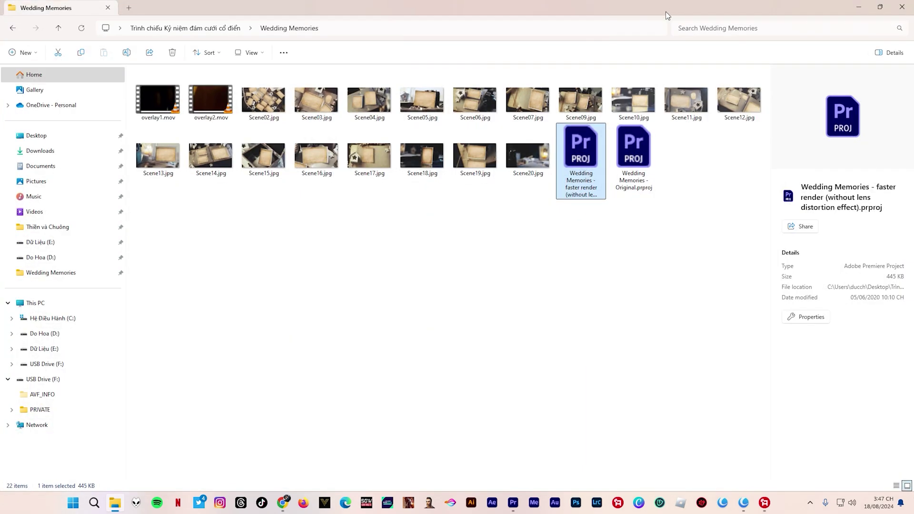
{"action": "double_click", "coordinate": [665, 11]}
Step: Convert the project to Premiere Pro 2024, dismiss the missing-fonts warning, and maximize the window
{"action": "left_click", "coordinate": [774, 65]}
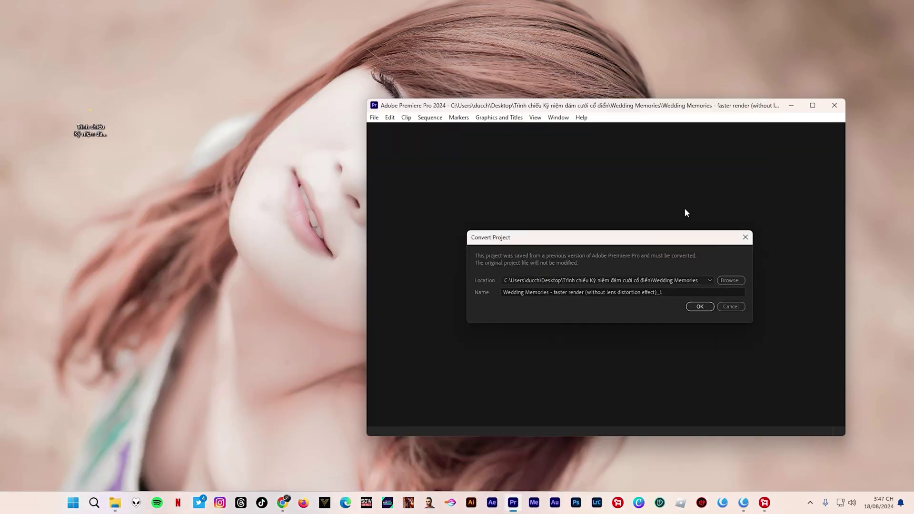
{"action": "left_click", "coordinate": [702, 306]}
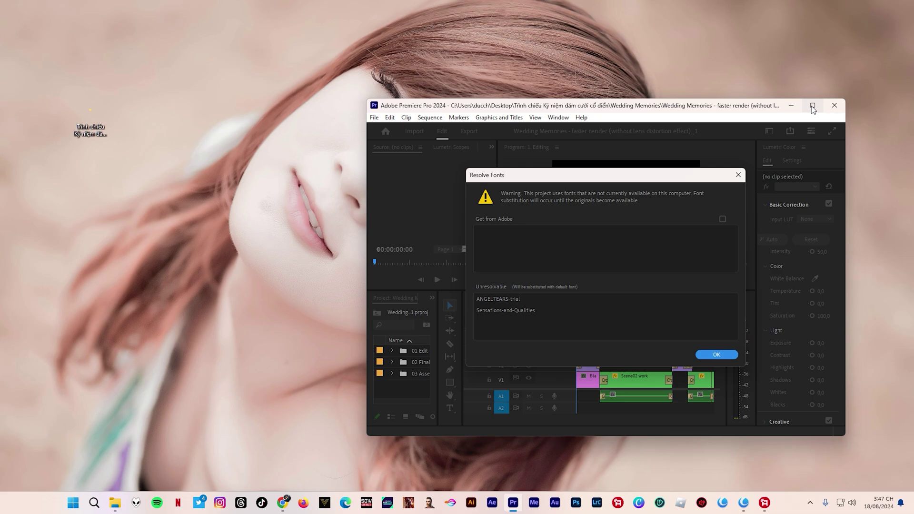
{"action": "key", "text": "Return"}
{"action": "left_click", "coordinate": [813, 105]}
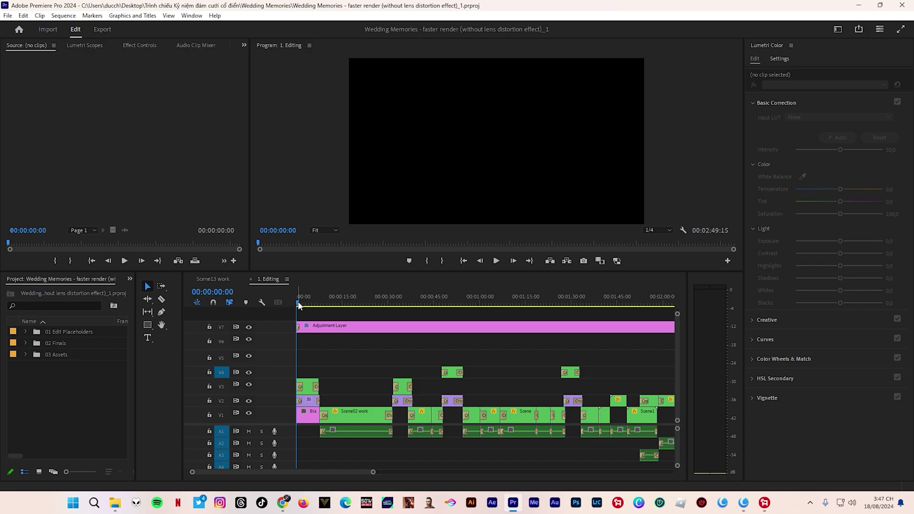
Step: Replace the Title01 text 'Our wedding day' with 'Kỷ niệm ngày cưới'
{"action": "left_click_drag", "start_coordinate": [299, 305], "coordinate": [314, 311]}
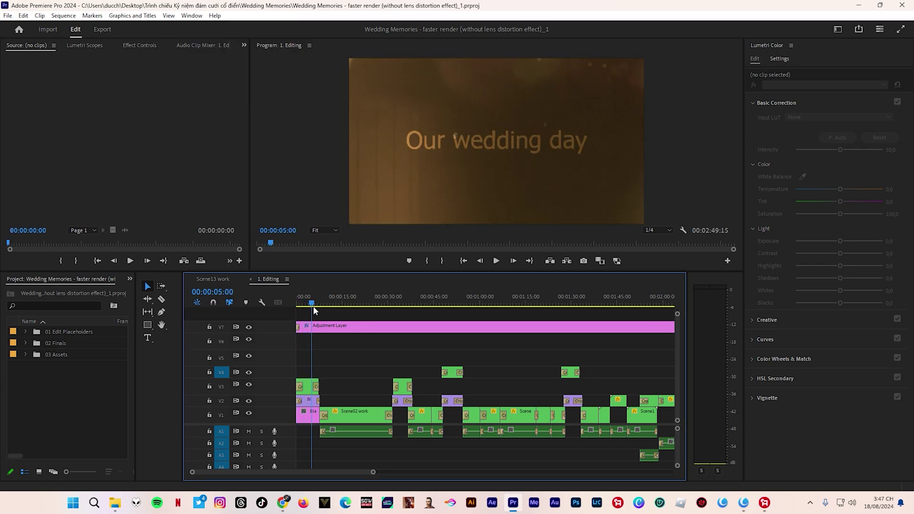
{"action": "left_click_drag", "start_coordinate": [313, 310], "coordinate": [313, 311]}
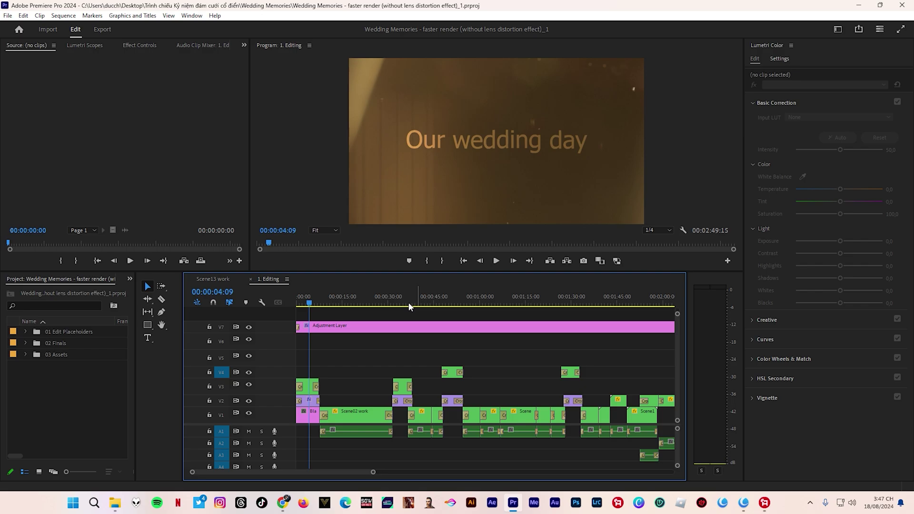
{"action": "double_click", "coordinate": [306, 386]}
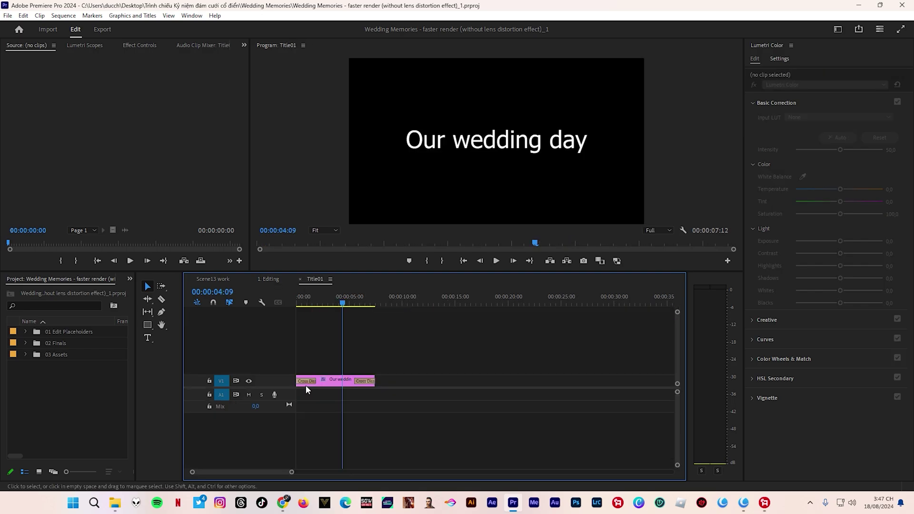
{"action": "left_click", "coordinate": [340, 382]}
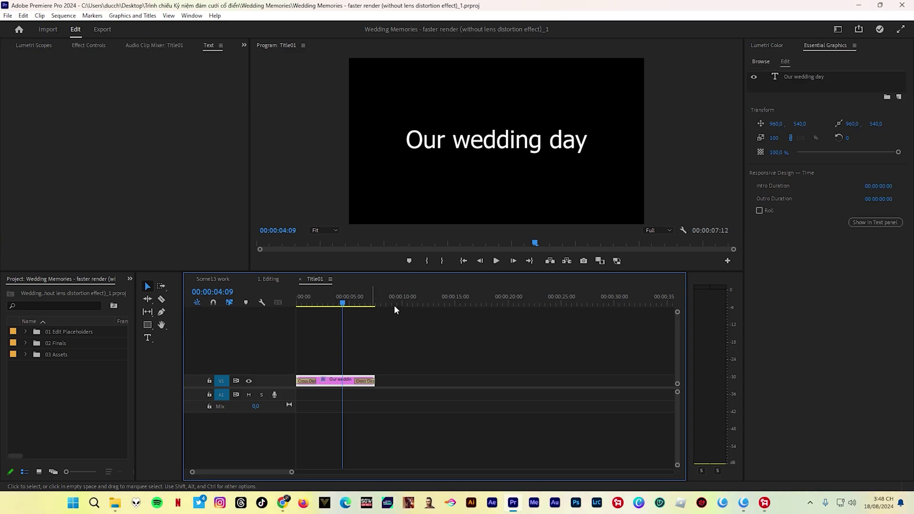
{"action": "double_click", "coordinate": [476, 145]}
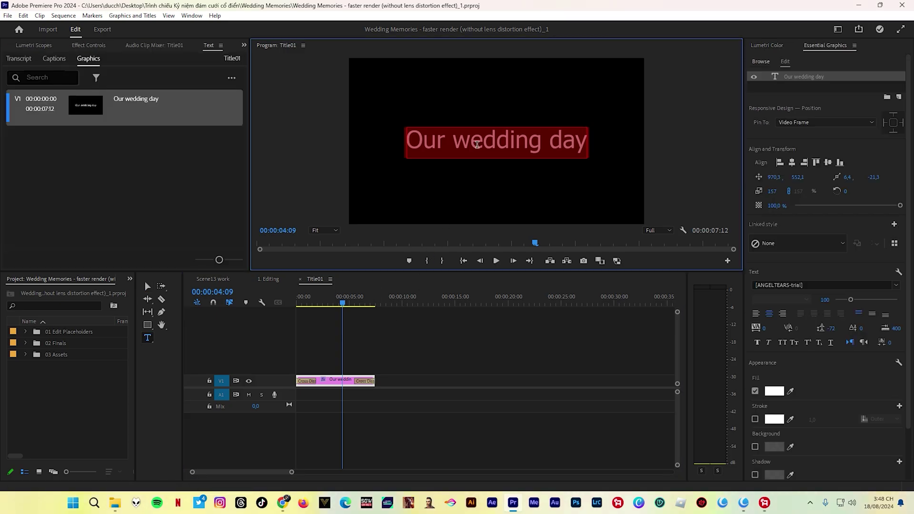
{"action": "type", "text": "K"}
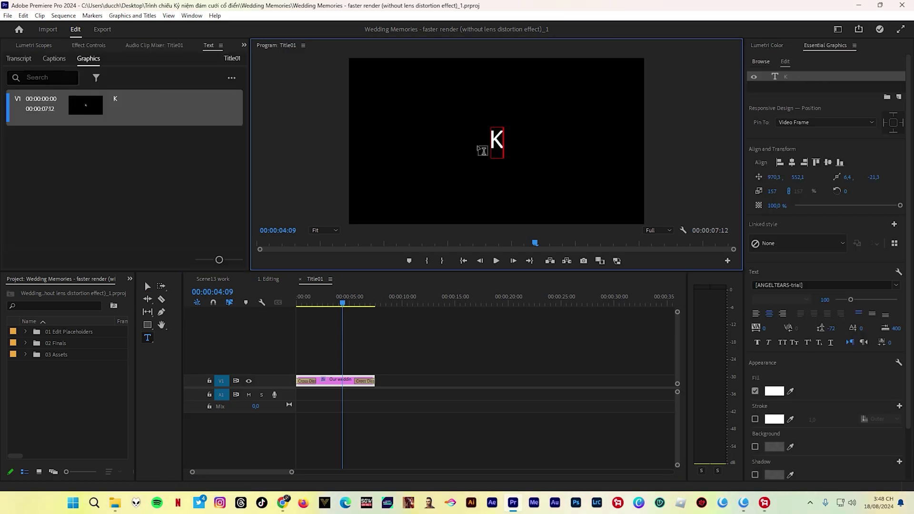
{"action": "type", "text": "ỷ niệm ng"}
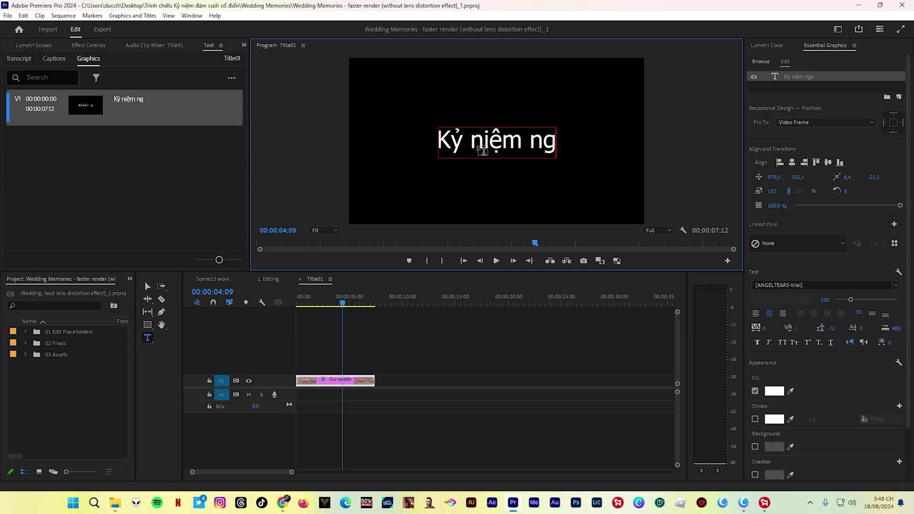
{"action": "type", "text": "ày cươi"}
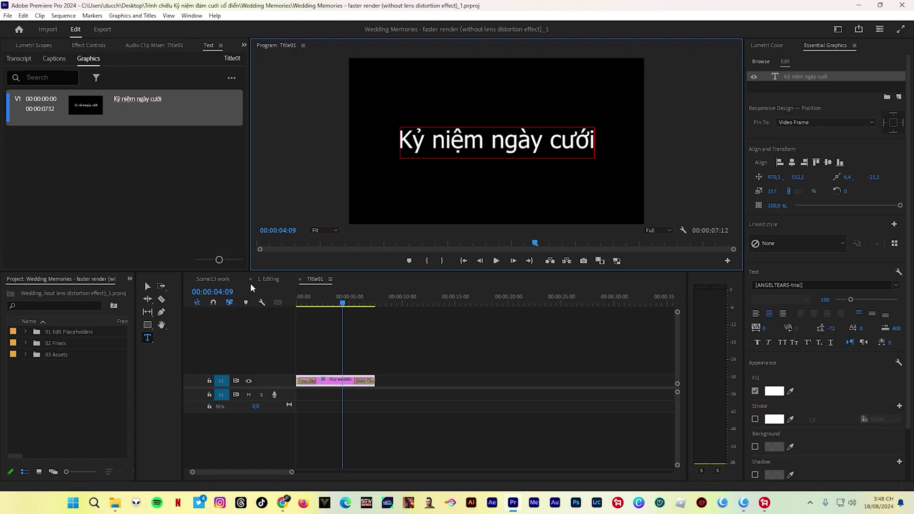
{"action": "left_click", "coordinate": [267, 280]}
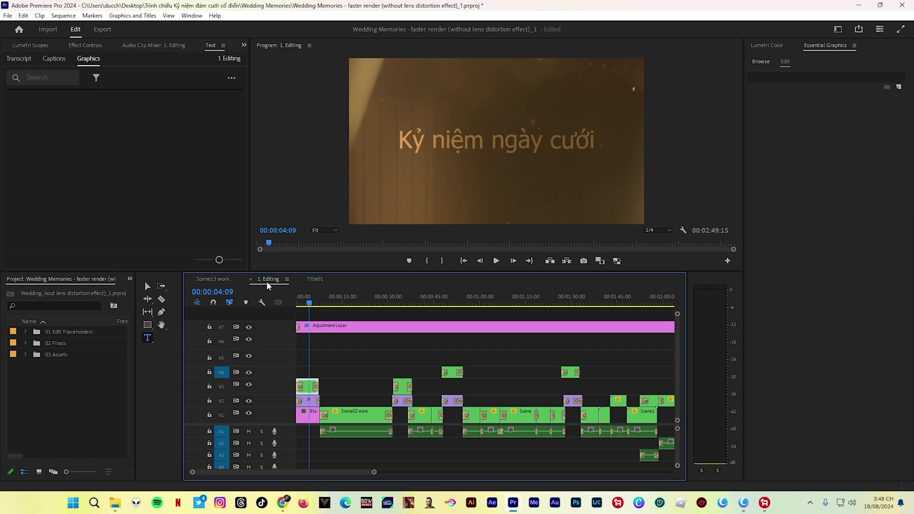
{"action": "left_click", "coordinate": [305, 307]}
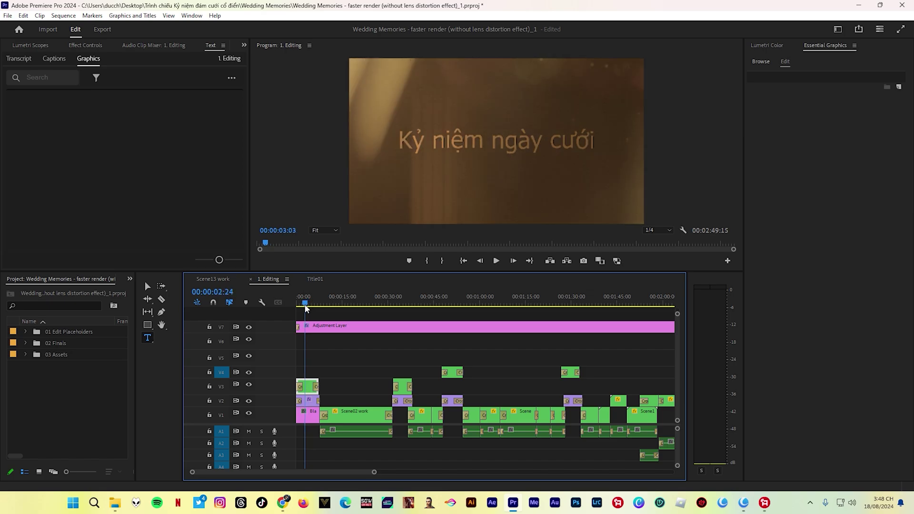
{"action": "left_click_drag", "start_coordinate": [305, 307], "coordinate": [298, 310]}
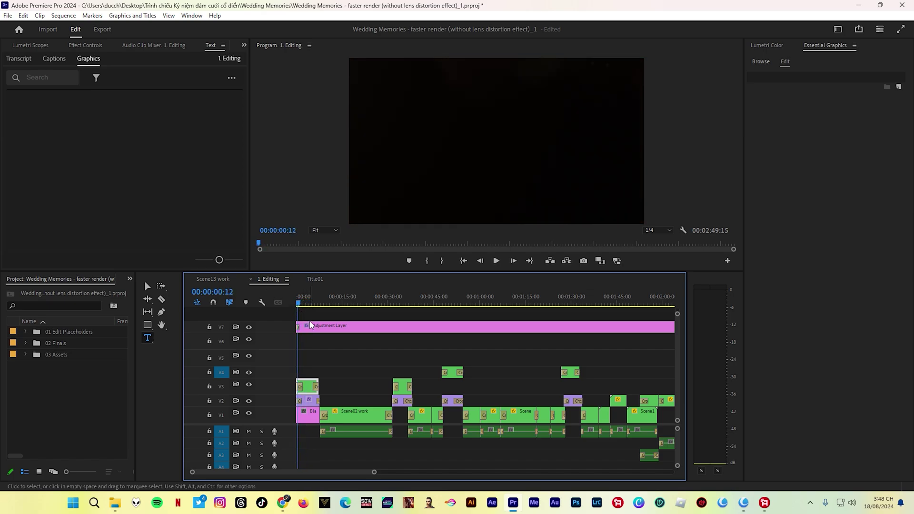
{"action": "key", "text": "space"}
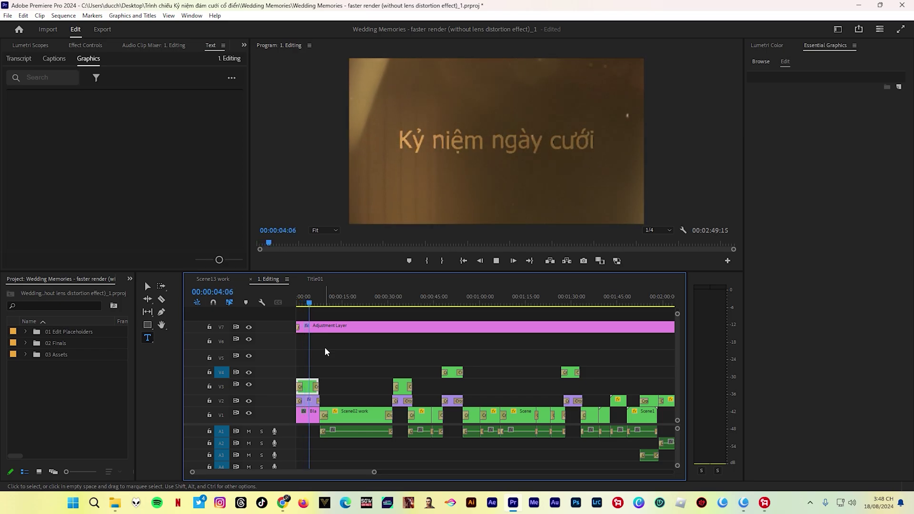
{"action": "key", "text": "space"}
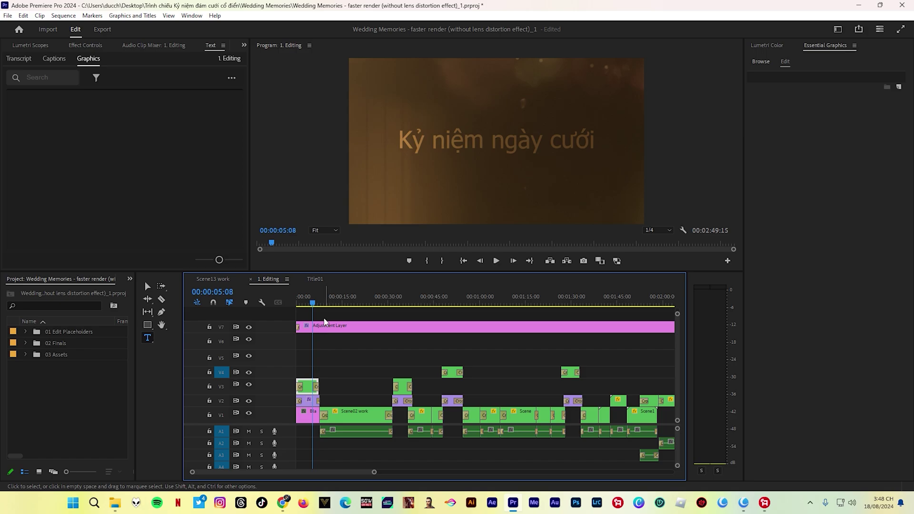
{"action": "left_click_drag", "start_coordinate": [312, 304], "coordinate": [300, 309]}
{"action": "key", "text": "space"}
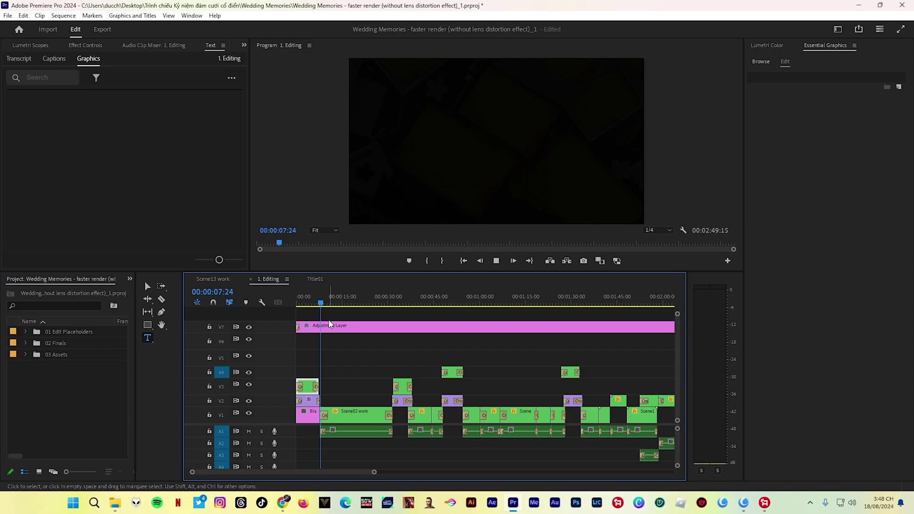
{"action": "key", "text": "space"}
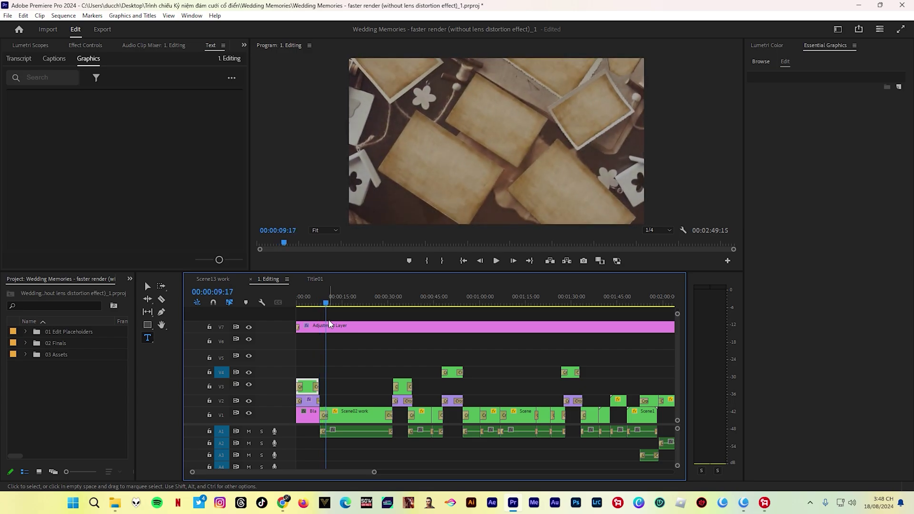
{"action": "left_click_drag", "start_coordinate": [326, 301], "coordinate": [330, 306]}
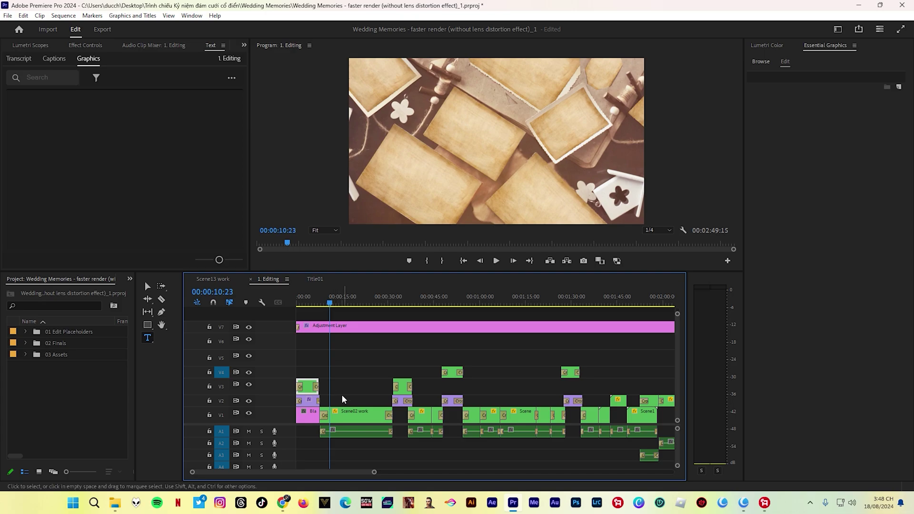
Step: Open the nested Scene02 work sequence
{"action": "double_click", "coordinate": [350, 410]}
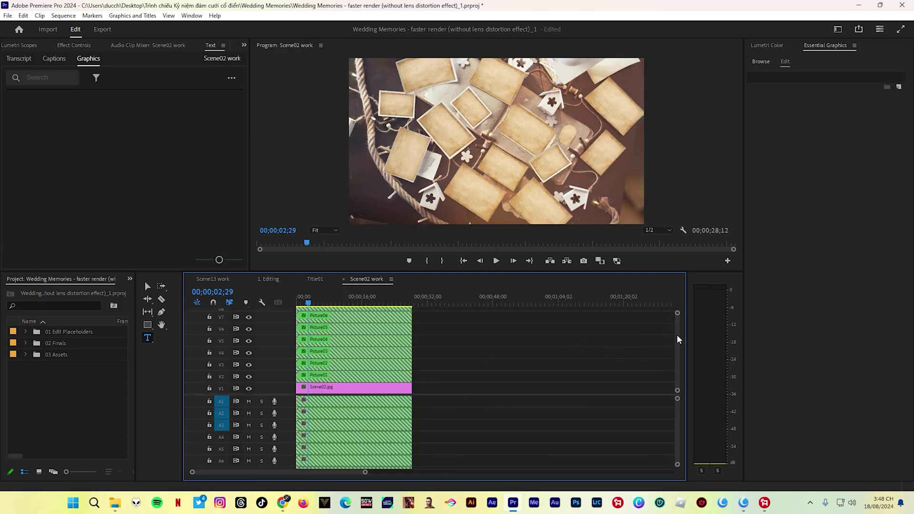
{"action": "scroll", "coordinate": [676, 334], "scroll_direction": "up", "scroll_amount": 5}
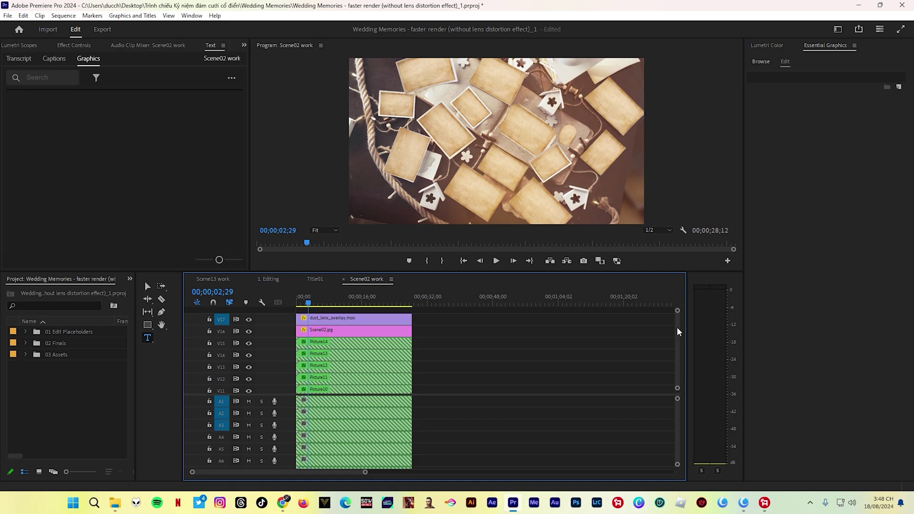
{"action": "scroll", "coordinate": [679, 331], "scroll_direction": "down", "scroll_amount": 5}
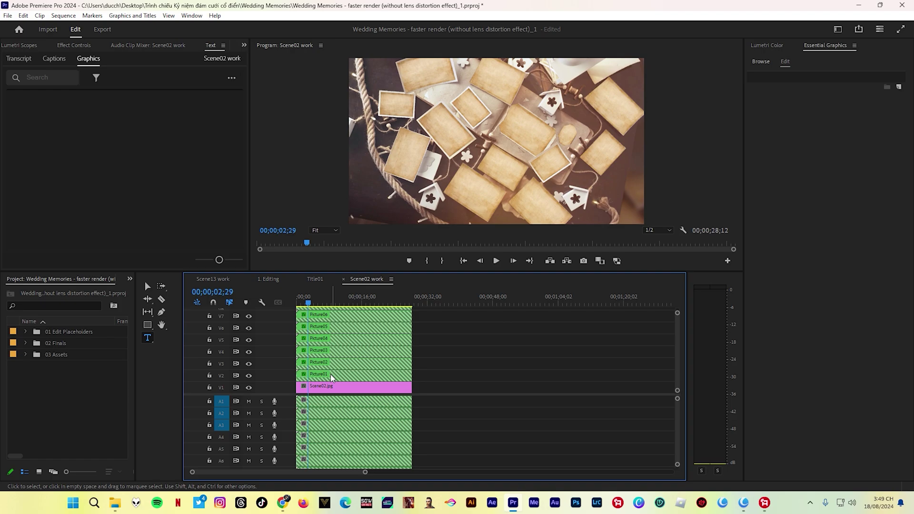
Step: Import all the jpg photos from Dữ Liệu (E:) > ALBUM KOREA > 5
{"action": "double_click", "coordinate": [68, 399]}
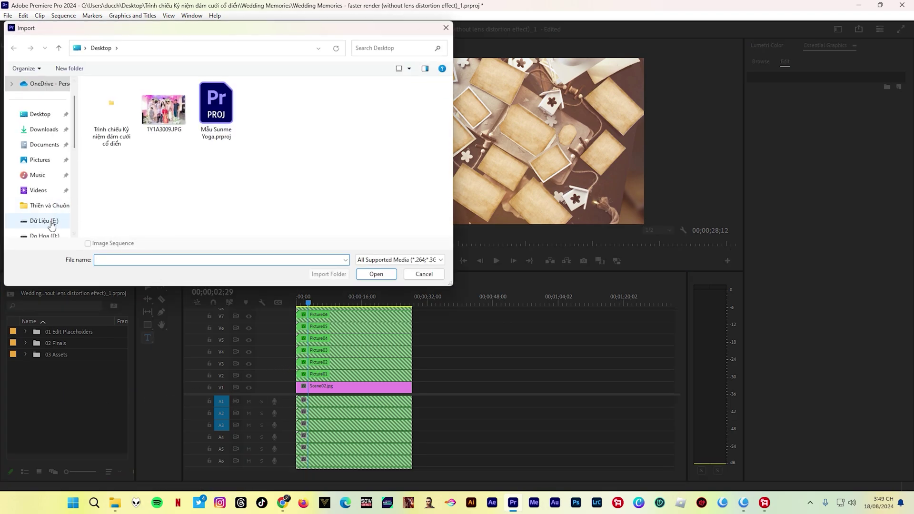
{"action": "left_click", "coordinate": [51, 222]}
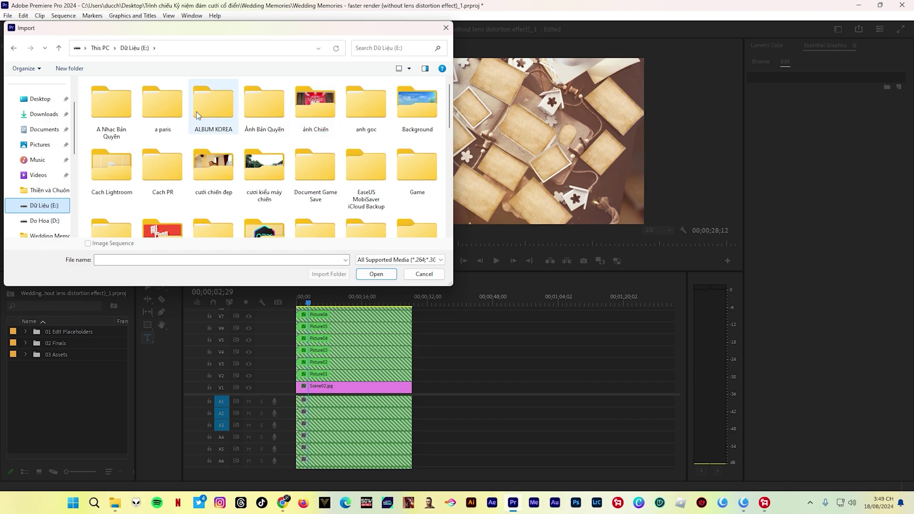
{"action": "double_click", "coordinate": [196, 115]}
{"action": "double_click", "coordinate": [157, 135]}
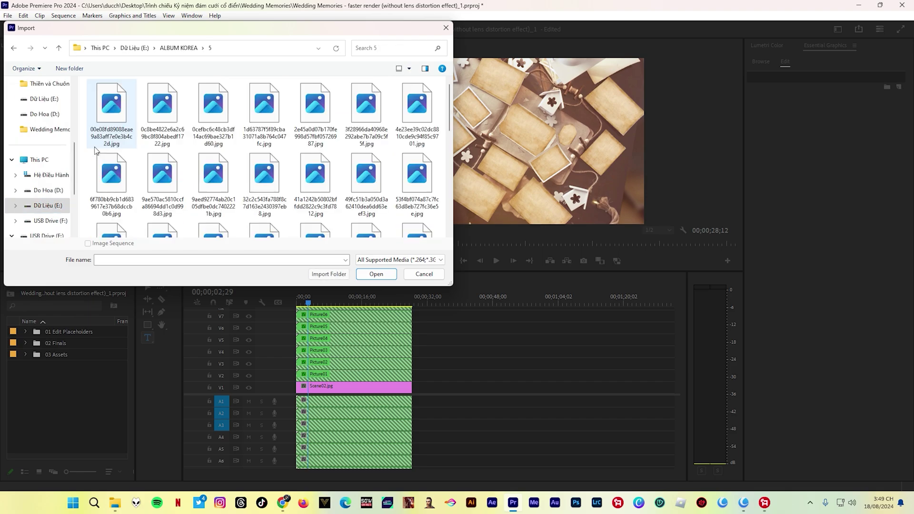
{"action": "left_click", "coordinate": [109, 112]}
{"action": "left_click", "coordinate": [366, 177], "text": "shift"}
{"action": "left_click", "coordinate": [376, 274]}
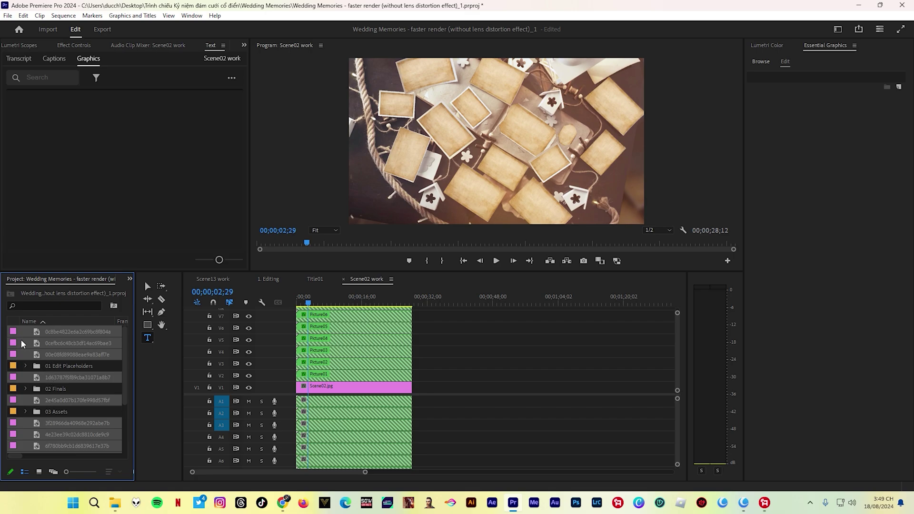
Step: Open the Picture01 sequence and place the couple-on-the-blue-chair photo on V1
{"action": "double_click", "coordinate": [13, 332]}
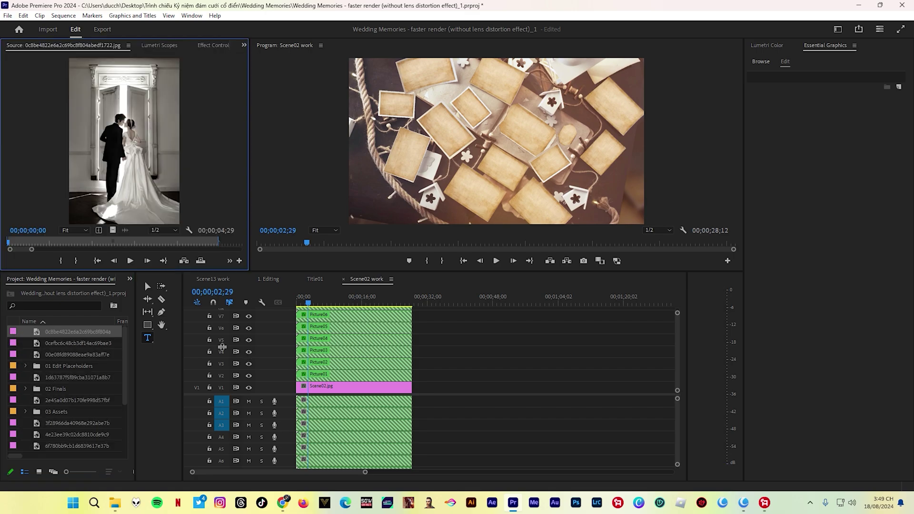
{"action": "double_click", "coordinate": [318, 376]}
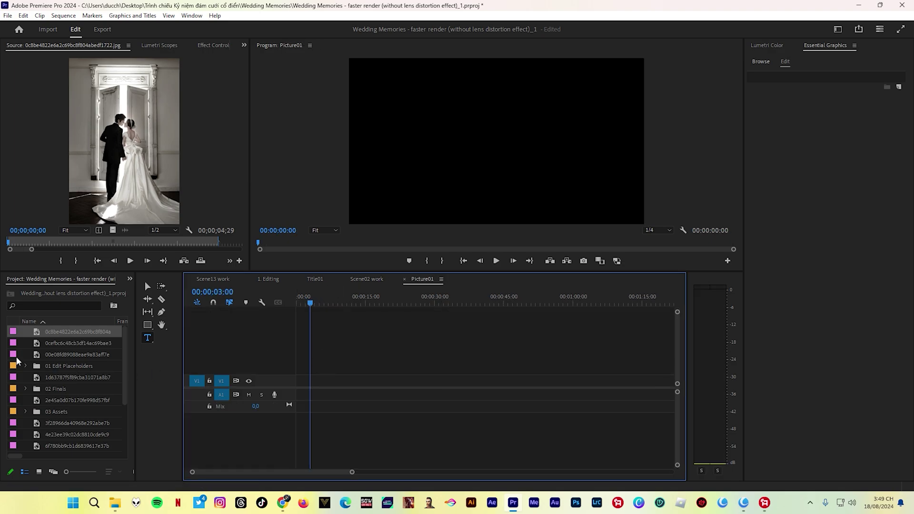
{"action": "double_click", "coordinate": [16, 356]}
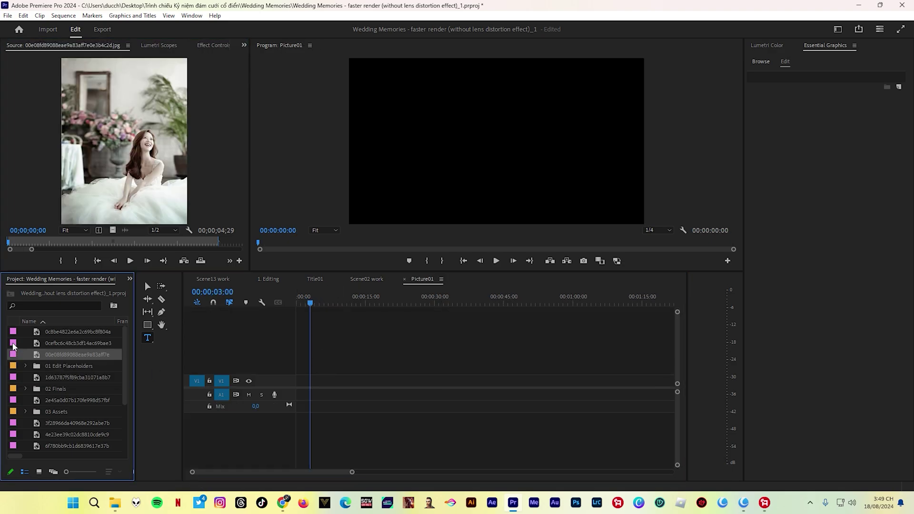
{"action": "double_click", "coordinate": [13, 346]}
{"action": "double_click", "coordinate": [13, 402]}
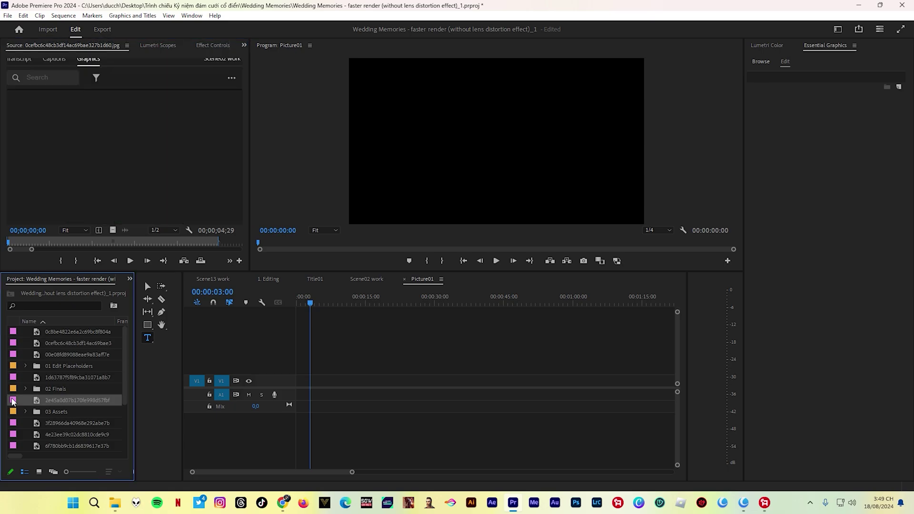
{"action": "left_click_drag", "start_coordinate": [12, 401], "coordinate": [276, 384]}
Step: Scale the photo to frame size, then enlarge and reposition it to cover the frame
{"action": "right_click", "coordinate": [310, 385]}
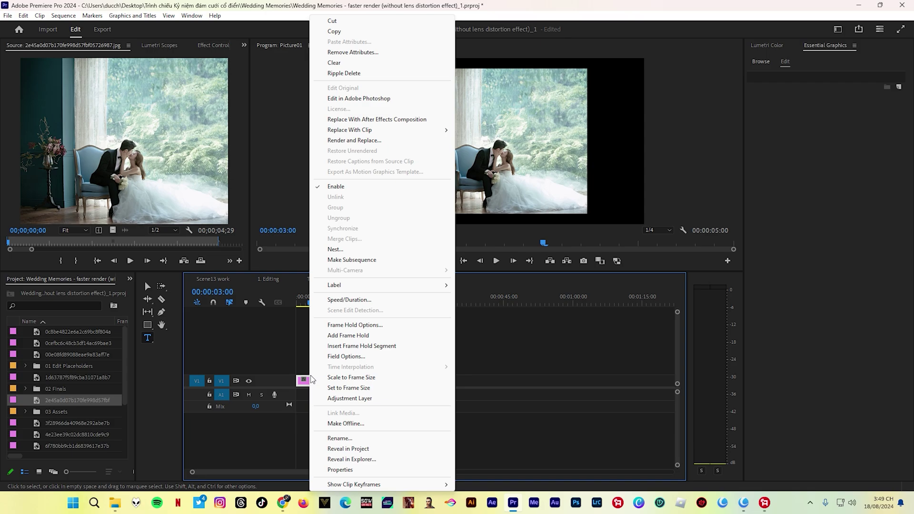
{"action": "left_click", "coordinate": [341, 377]}
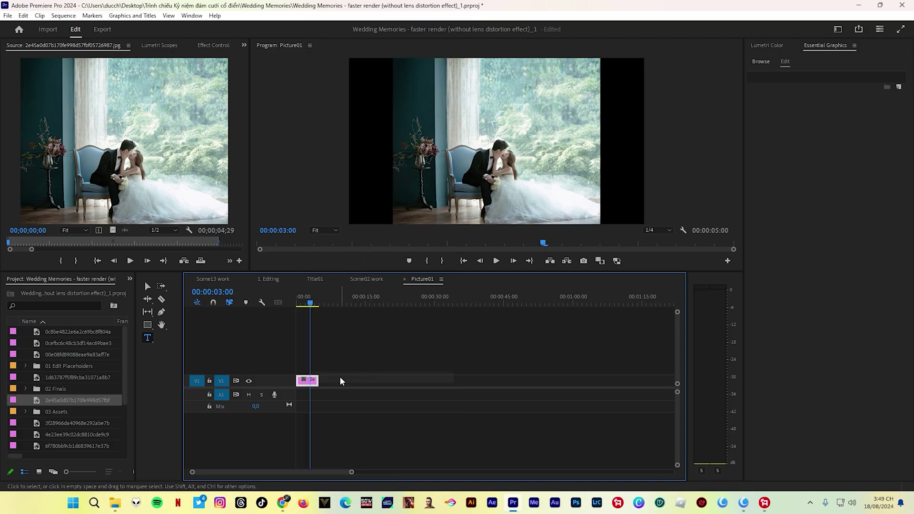
{"action": "left_click", "coordinate": [463, 194]}
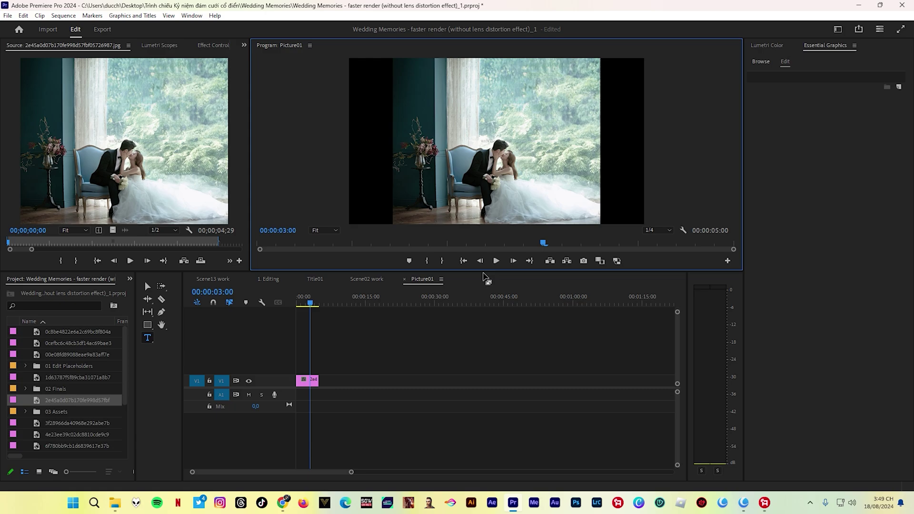
{"action": "key", "text": "v"}
{"action": "left_click", "coordinate": [497, 179]}
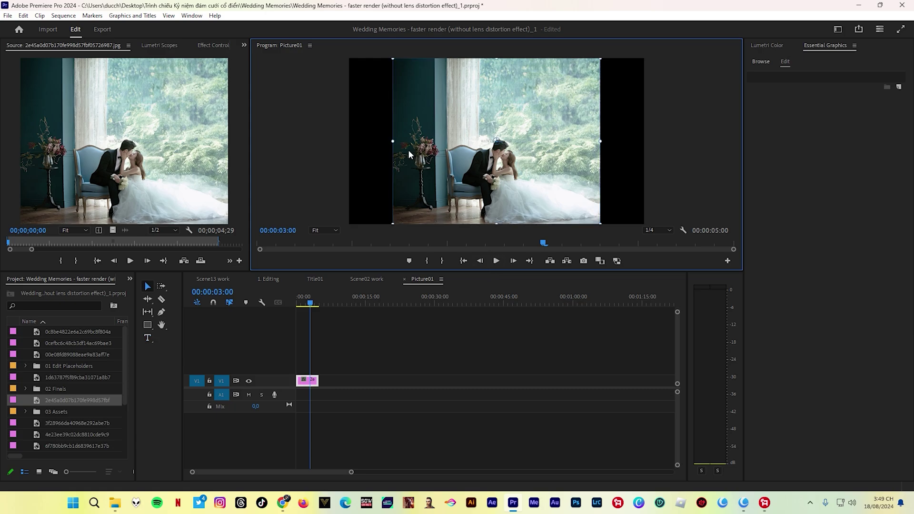
{"action": "left_click_drag", "start_coordinate": [393, 141], "coordinate": [345, 141]}
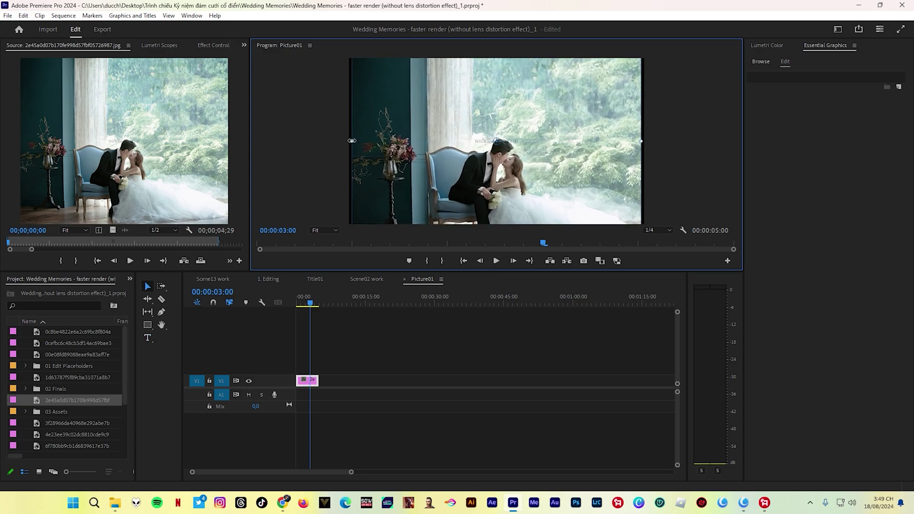
{"action": "left_click_drag", "start_coordinate": [500, 162], "coordinate": [500, 119]}
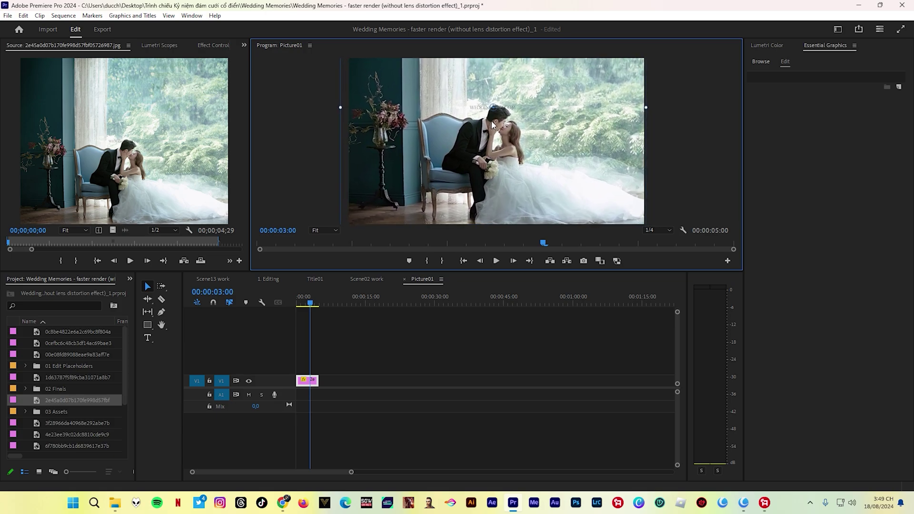
{"action": "left_click_drag", "start_coordinate": [500, 119], "coordinate": [495, 125]}
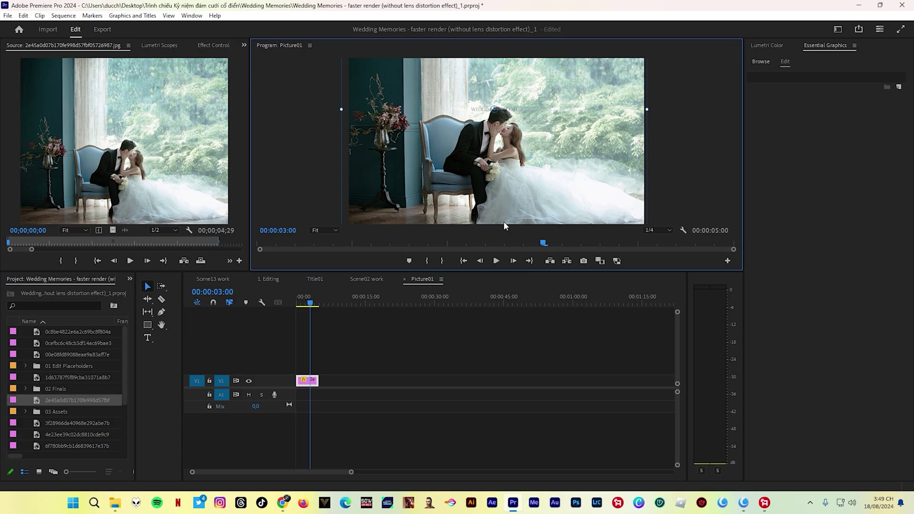
Step: Open Picture02 from Scene02 work and place the 3f28966 photo on V1
{"action": "left_click", "coordinate": [367, 278]}
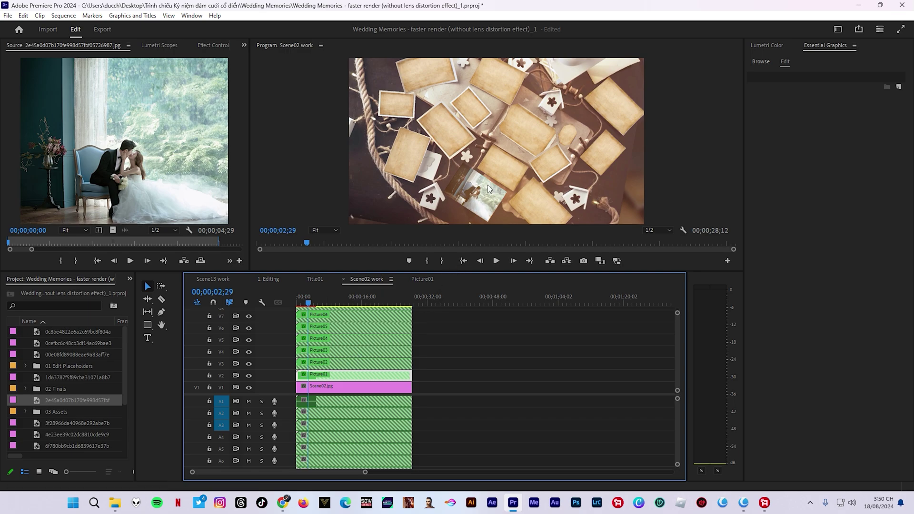
{"action": "double_click", "coordinate": [323, 361]}
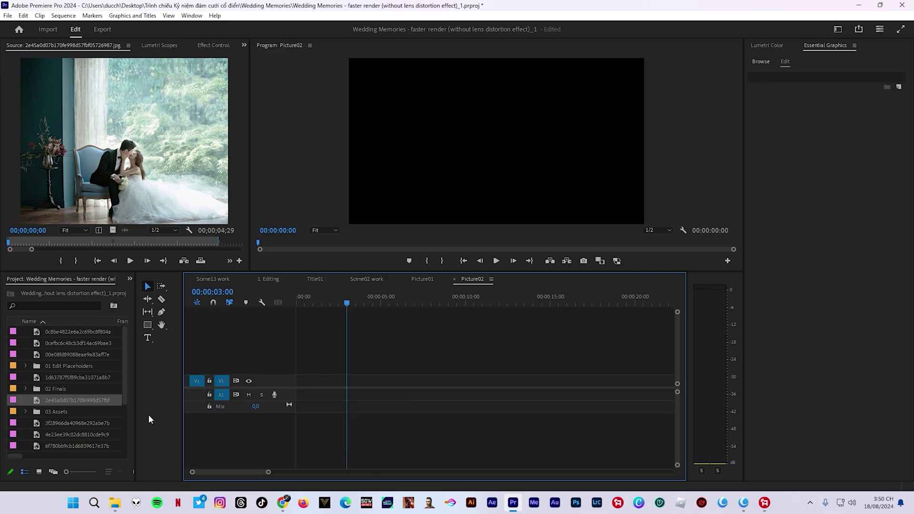
{"action": "left_click", "coordinate": [13, 422]}
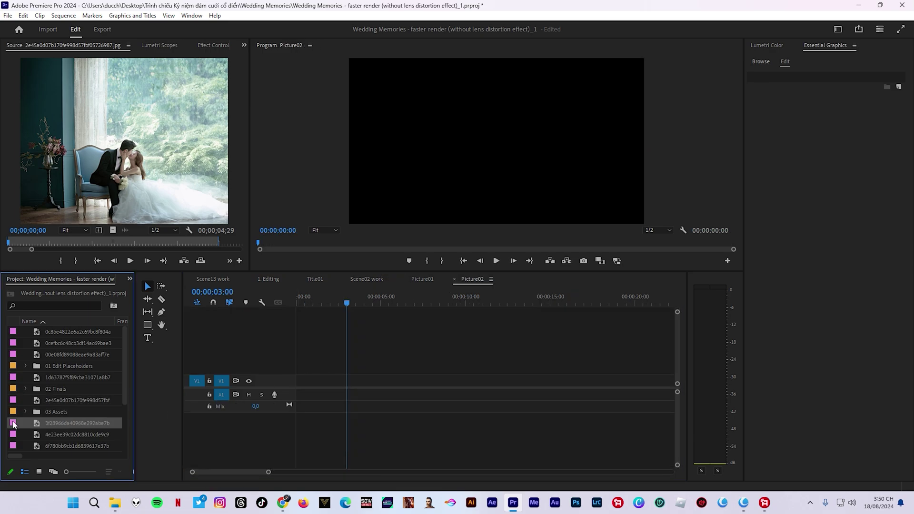
{"action": "double_click", "coordinate": [13, 424]}
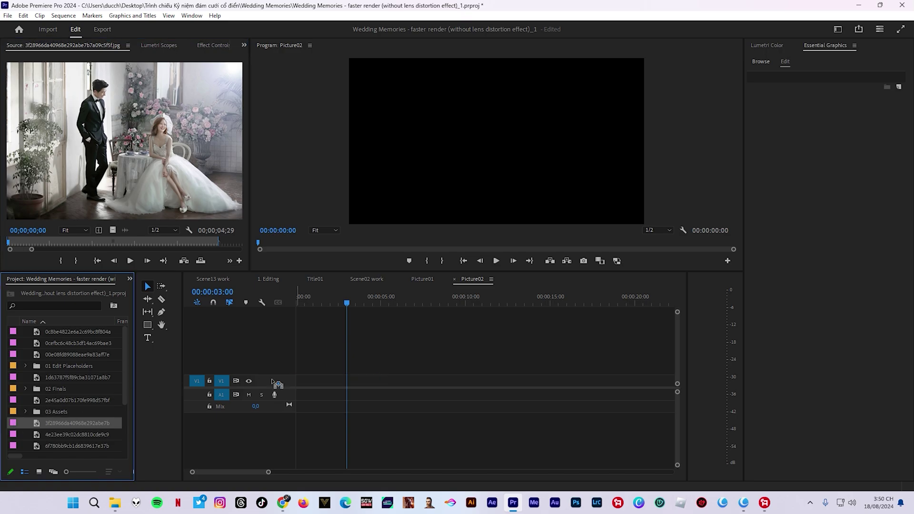
{"action": "left_click_drag", "start_coordinate": [13, 424], "coordinate": [285, 383]}
Step: Scale the photo to frame size and stretch it to fill the frame width
{"action": "right_click", "coordinate": [327, 384]}
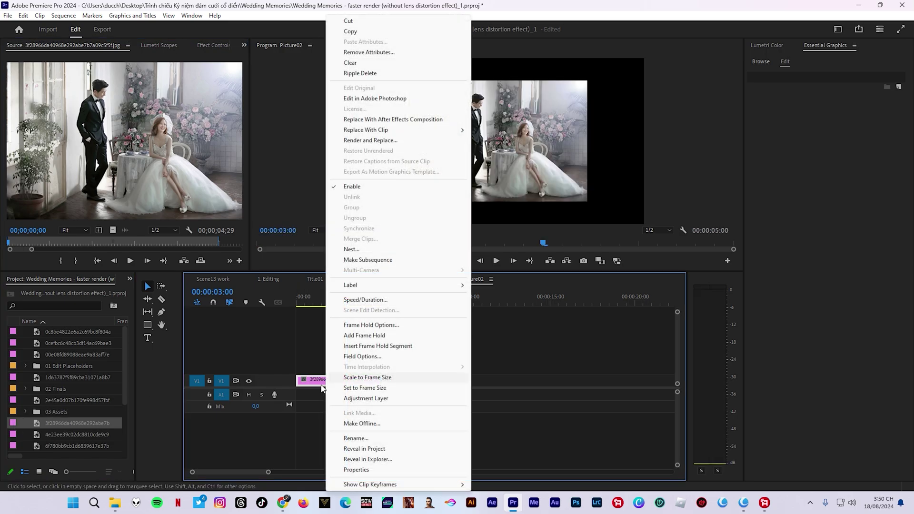
{"action": "left_click", "coordinate": [356, 377]}
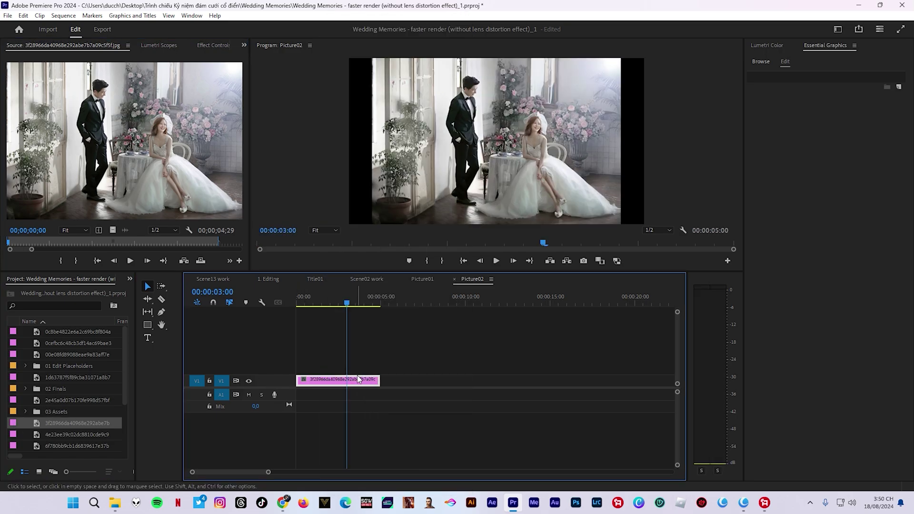
{"action": "left_click", "coordinate": [477, 191]}
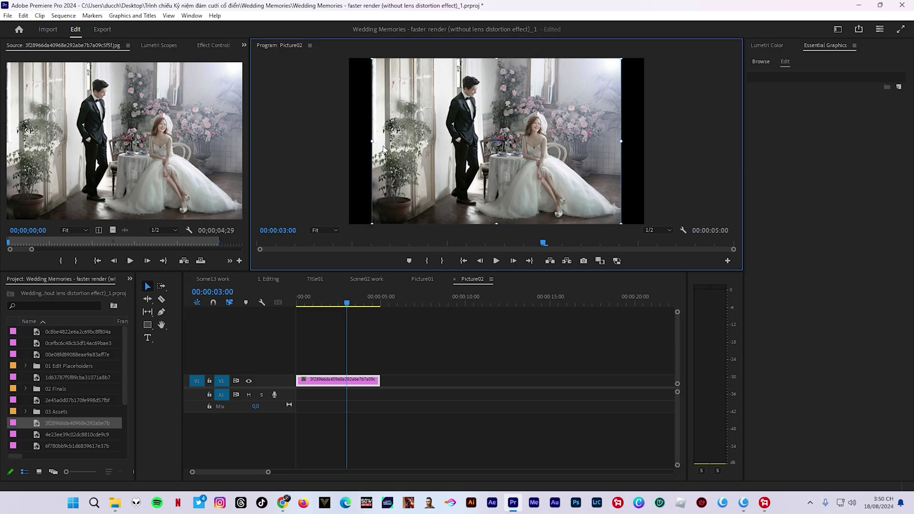
{"action": "left_click_drag", "start_coordinate": [372, 141], "coordinate": [344, 142]}
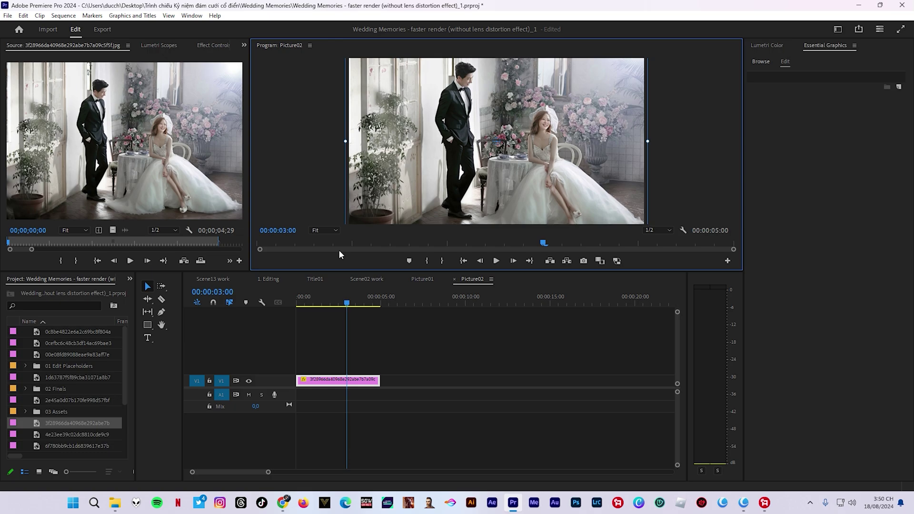
Step: Open Picture03 from Scene02 work and place the umbrella couple photo on V1
{"action": "left_click", "coordinate": [360, 279]}
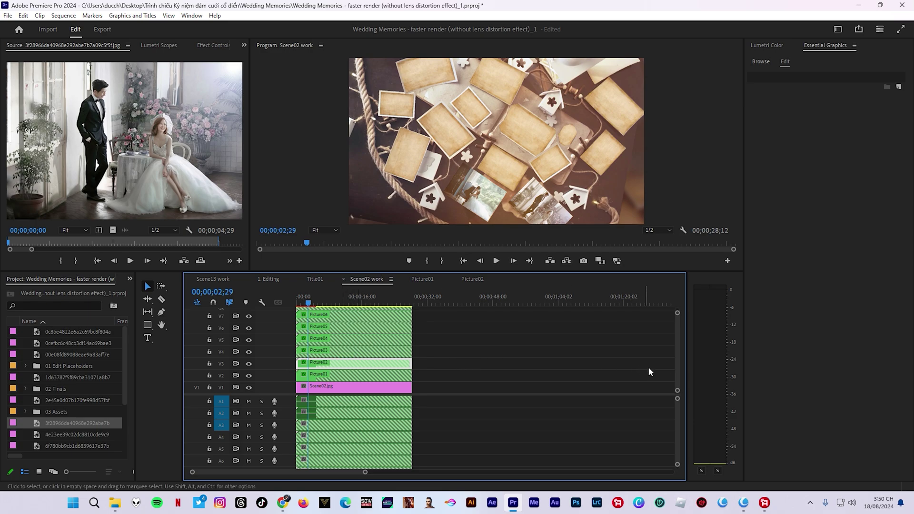
{"action": "left_click_drag", "start_coordinate": [678, 370], "coordinate": [678, 370]}
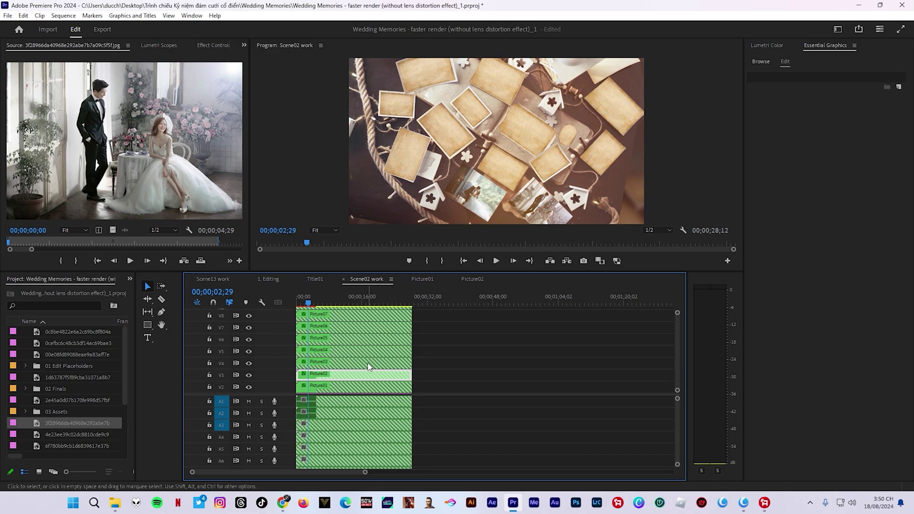
{"action": "double_click", "coordinate": [325, 363]}
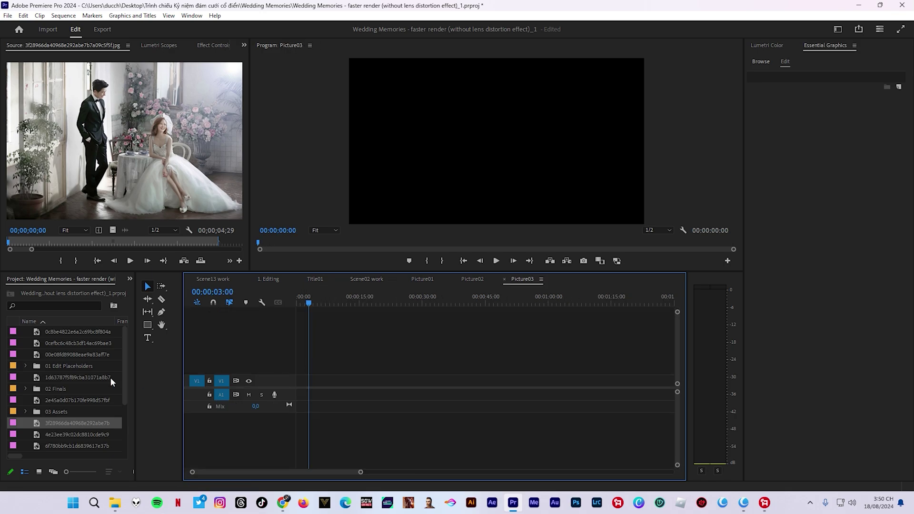
{"action": "scroll", "coordinate": [47, 386], "scroll_direction": "down", "scroll_amount": 1}
{"action": "double_click", "coordinate": [14, 402]}
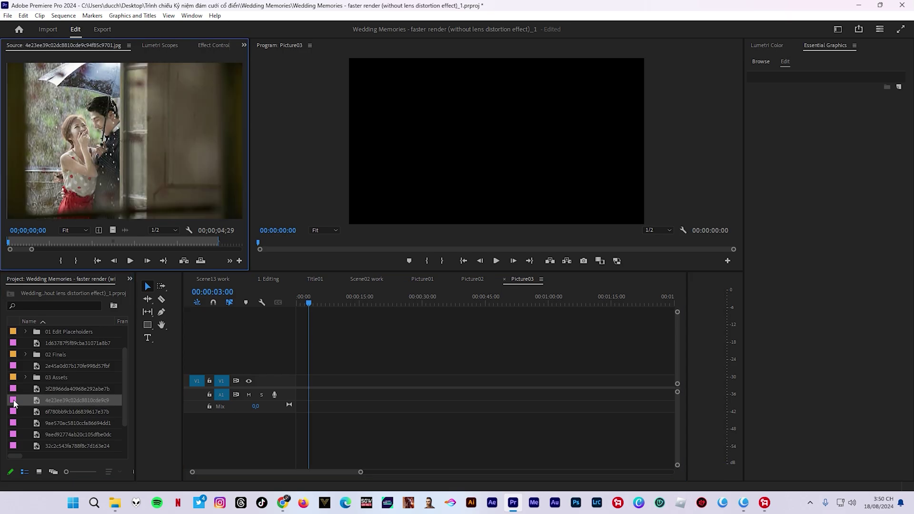
{"action": "left_click_drag", "start_coordinate": [13, 403], "coordinate": [289, 388]}
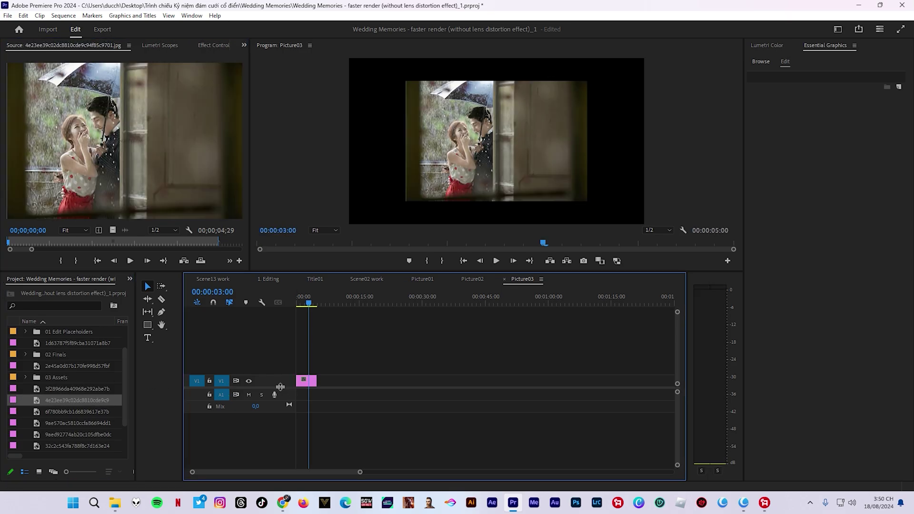
Step: Scale the umbrella photo to frame size, enlarge it to cover the frame, and nudge it up
{"action": "right_click", "coordinate": [313, 381]}
{"action": "left_click", "coordinate": [309, 380]}
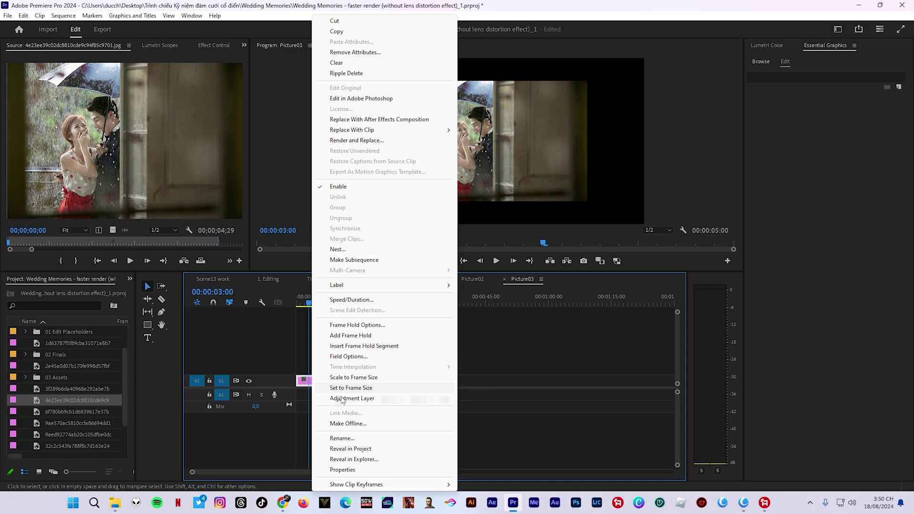
{"action": "right_click", "coordinate": [310, 381]}
{"action": "left_click", "coordinate": [350, 378]}
{"action": "left_click", "coordinate": [450, 187]}
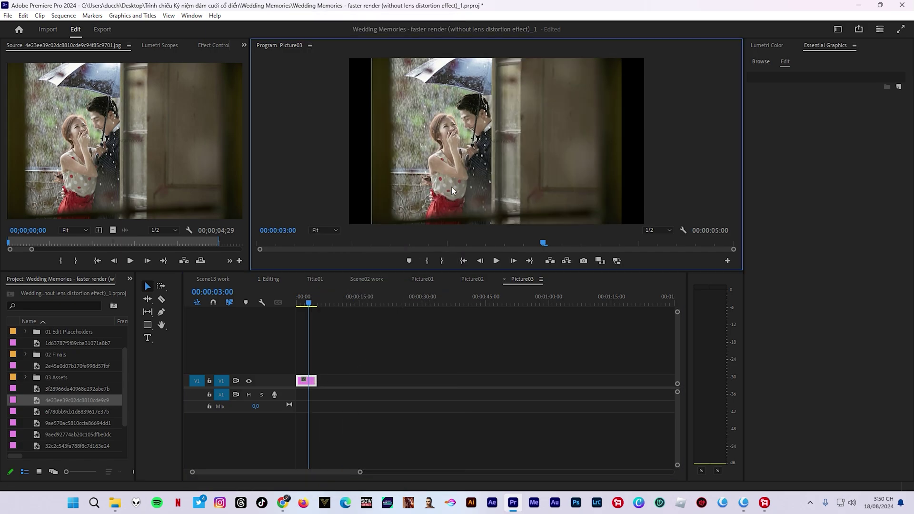
{"action": "left_click_drag", "start_coordinate": [371, 141], "coordinate": [347, 140]}
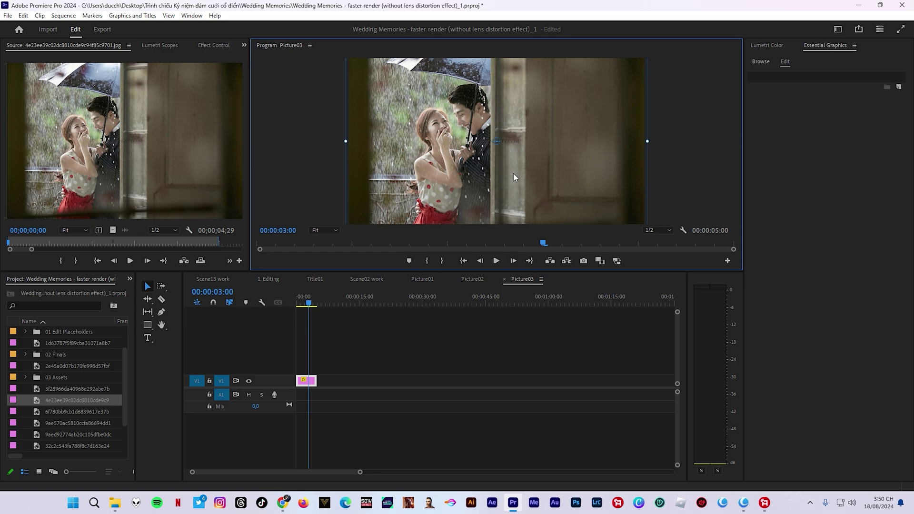
{"action": "left_click_drag", "start_coordinate": [515, 178], "coordinate": [515, 175]}
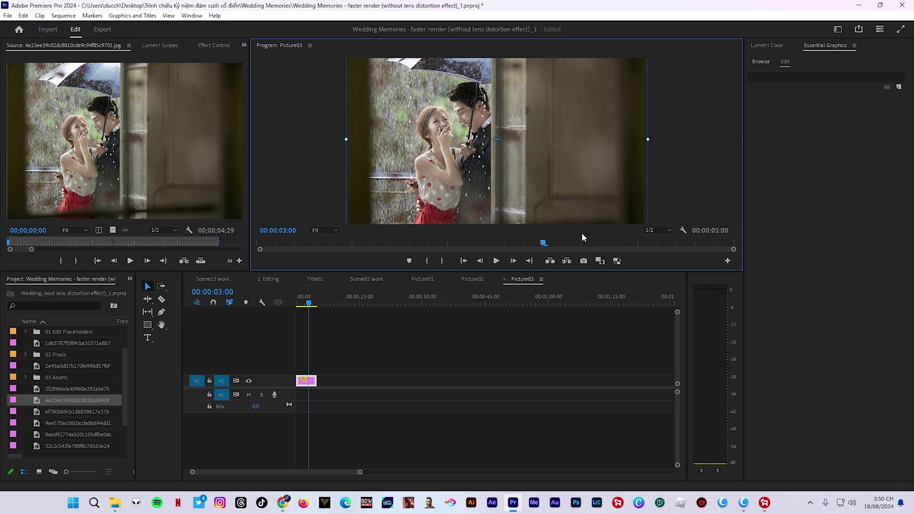
{"action": "left_click", "coordinate": [367, 279]}
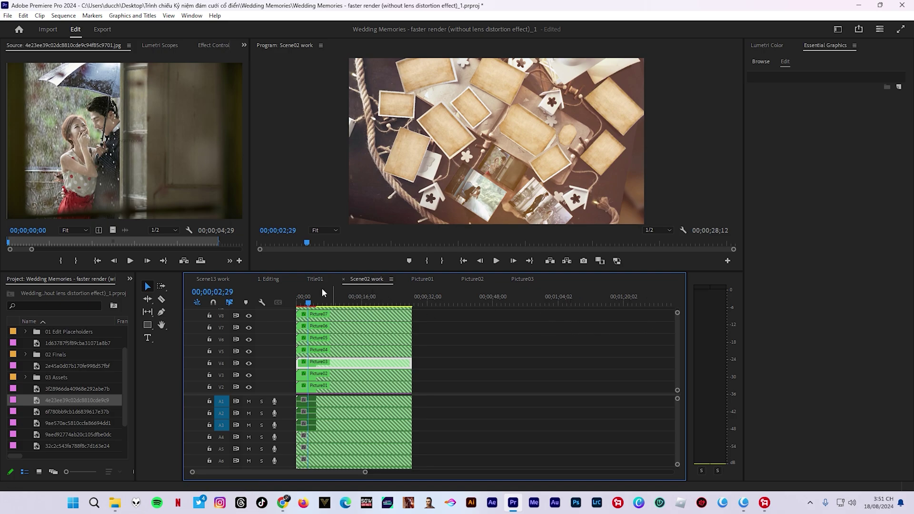
Step: Scrub the 1. Editing sequence to about 34 seconds and select the Title02 clip on V3
{"action": "left_click", "coordinate": [268, 280]}
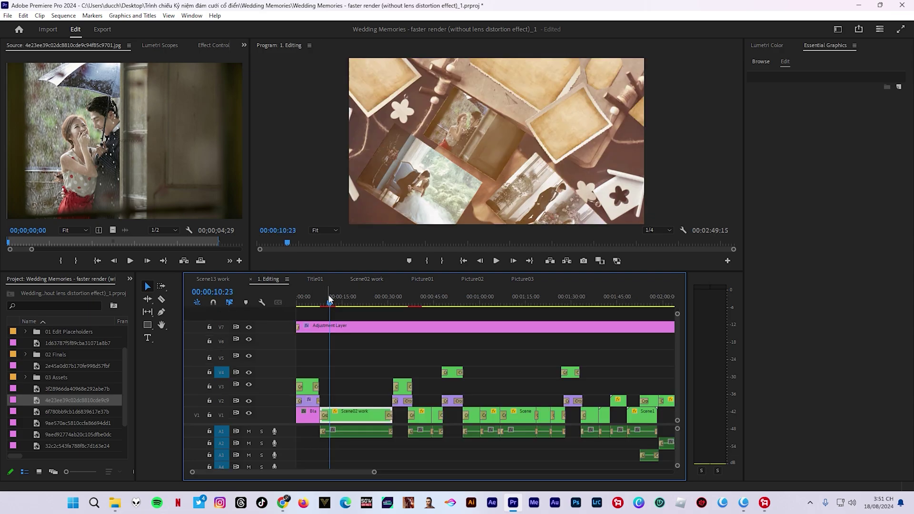
{"action": "left_click_drag", "start_coordinate": [331, 303], "coordinate": [363, 307]}
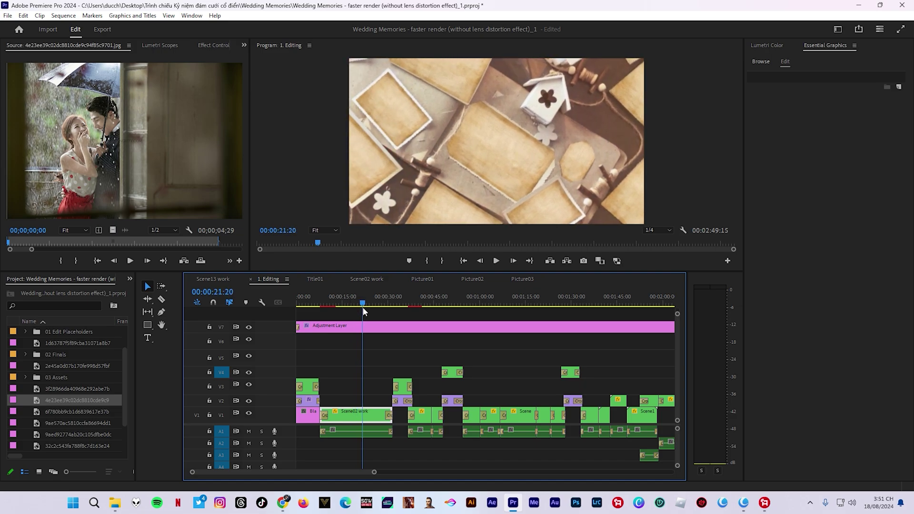
{"action": "left_click_drag", "start_coordinate": [363, 307], "coordinate": [403, 312]}
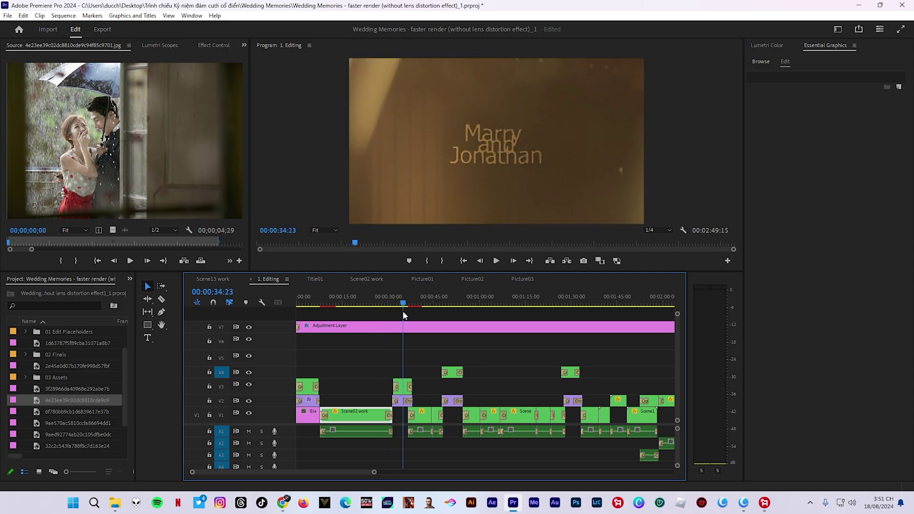
{"action": "mouse_move", "coordinate": [403, 312]}
{"action": "left_mouse_down"}
{"action": "mouse_move", "coordinate": [309, 322]}
{"action": "mouse_move", "coordinate": [402, 324]}
{"action": "left_mouse_up"}
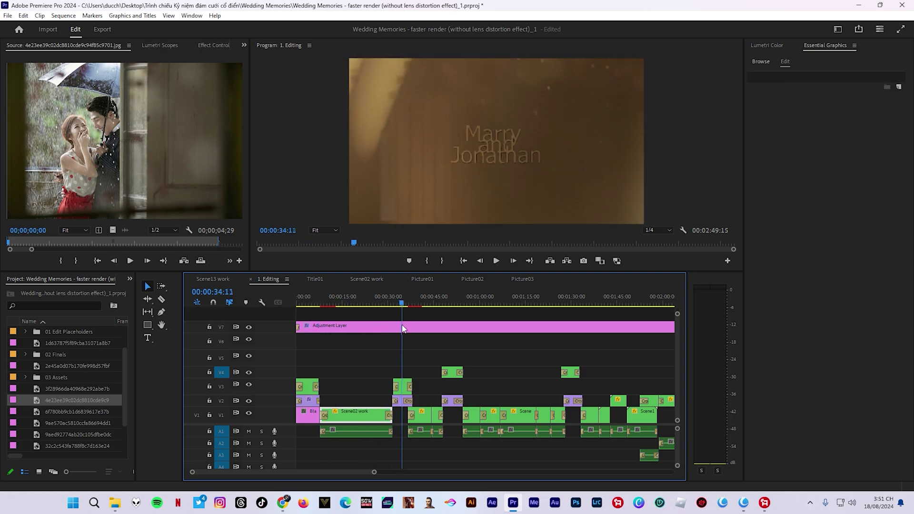
{"action": "left_click", "coordinate": [404, 388]}
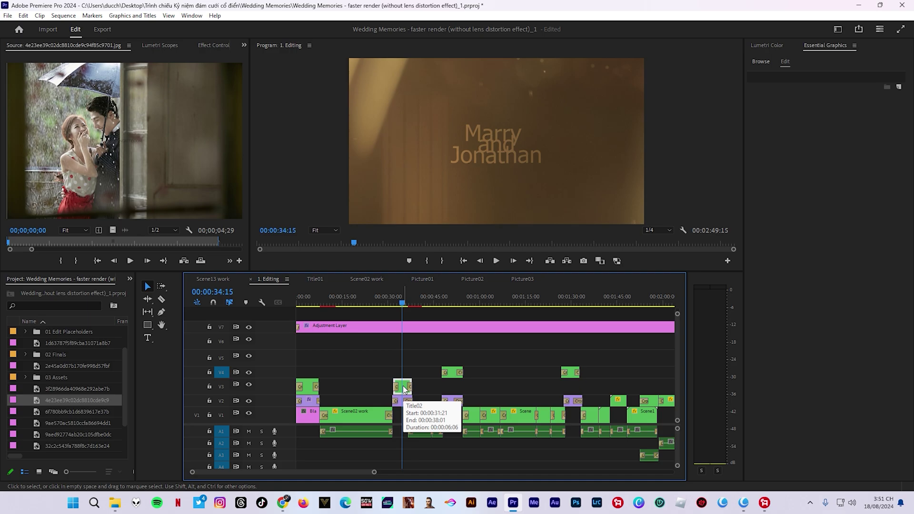
Step: Replace the Title02 placeholder names with 'Ngọc & Thắng'
{"action": "double_click", "coordinate": [404, 388]}
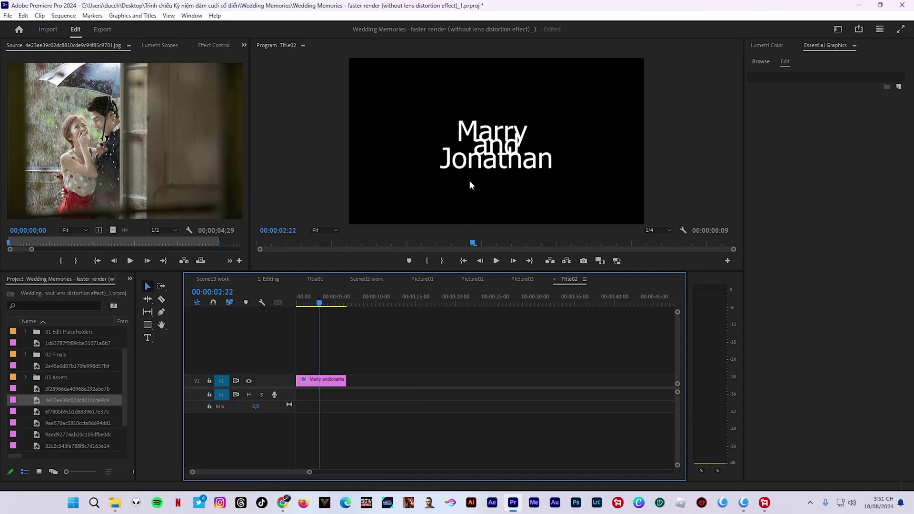
{"action": "double_click", "coordinate": [480, 133]}
{"action": "left_click", "coordinate": [469, 133]}
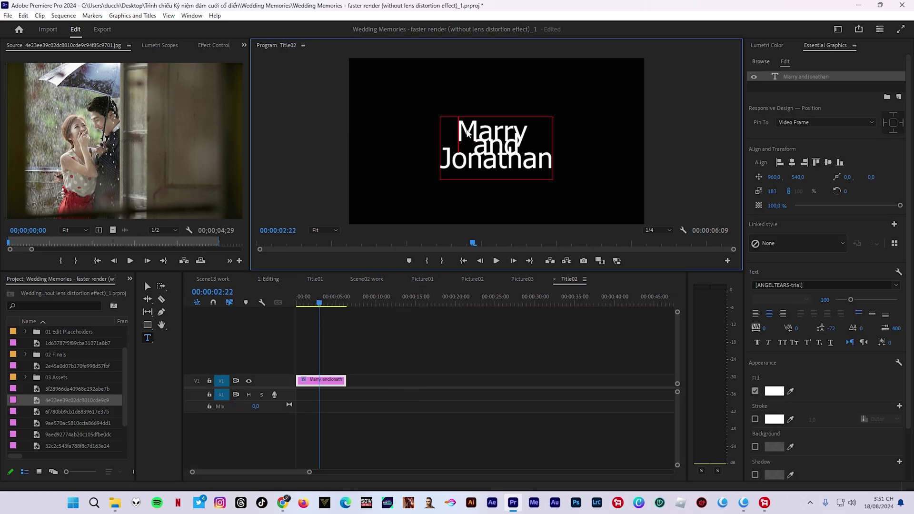
{"action": "left_click_drag", "start_coordinate": [468, 133], "coordinate": [526, 137]}
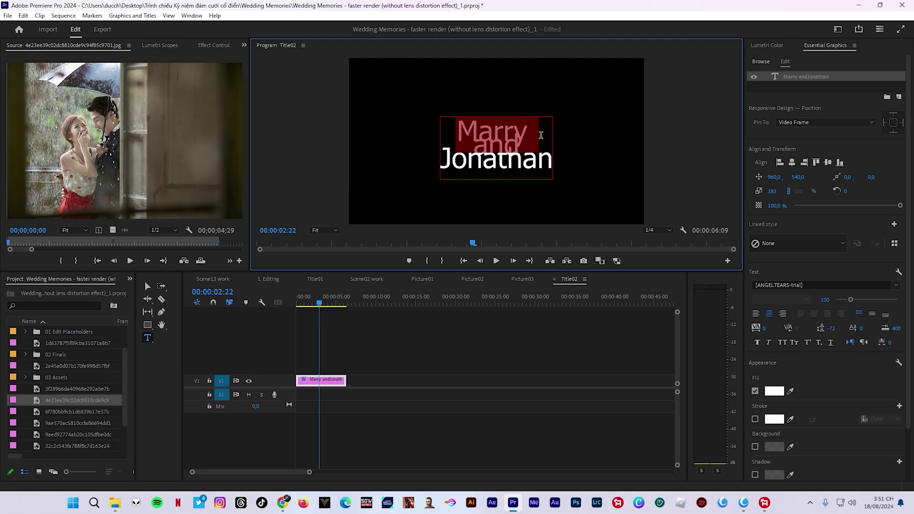
{"action": "type", "text": "Ngoc"}
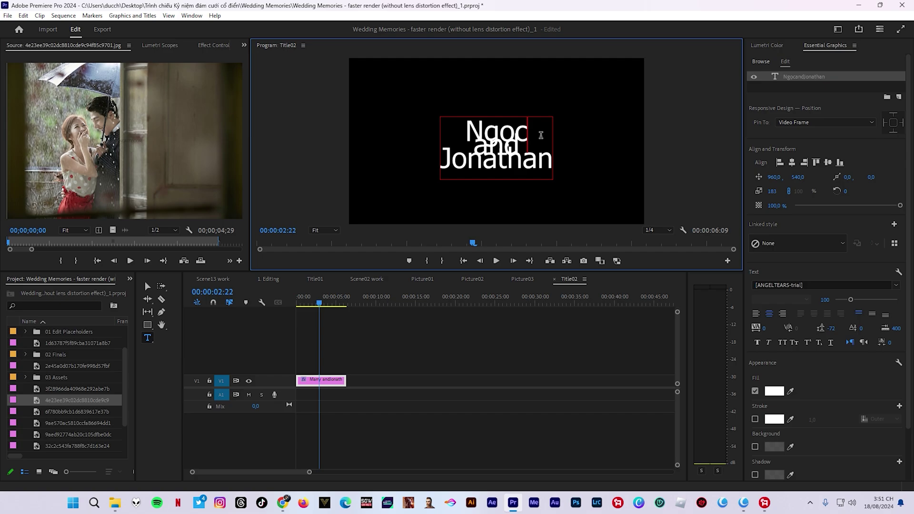
{"action": "left_click_drag", "start_coordinate": [465, 128], "coordinate": [558, 172]}
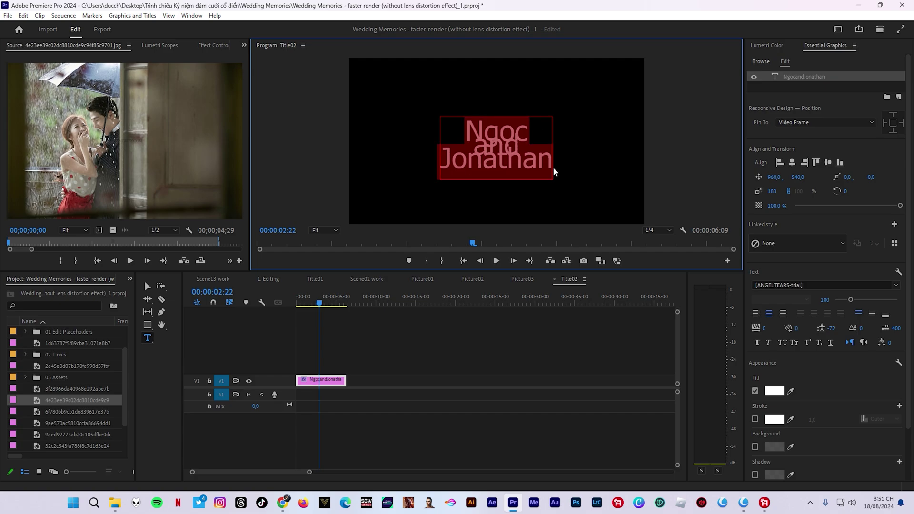
{"action": "type", "text": "Ngọc"}
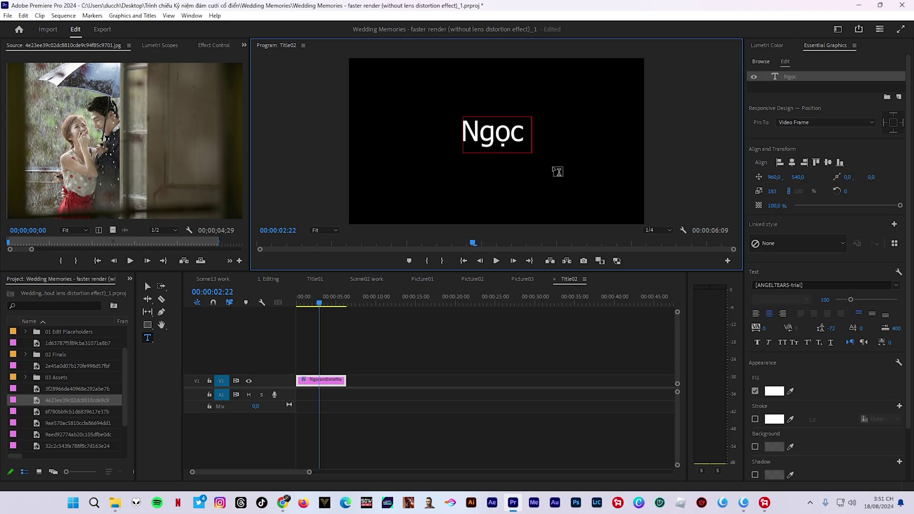
{"action": "type", "text": " &"}
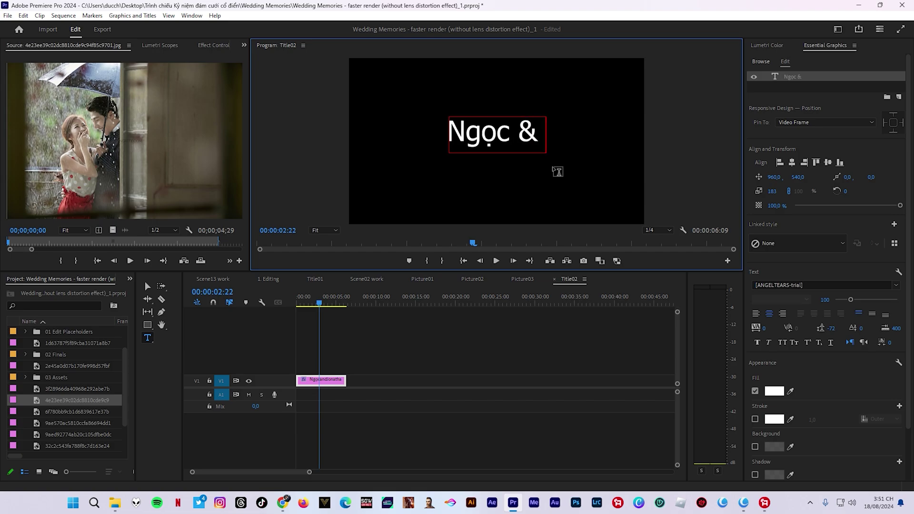
{"action": "type", "text": " Thănắng"}
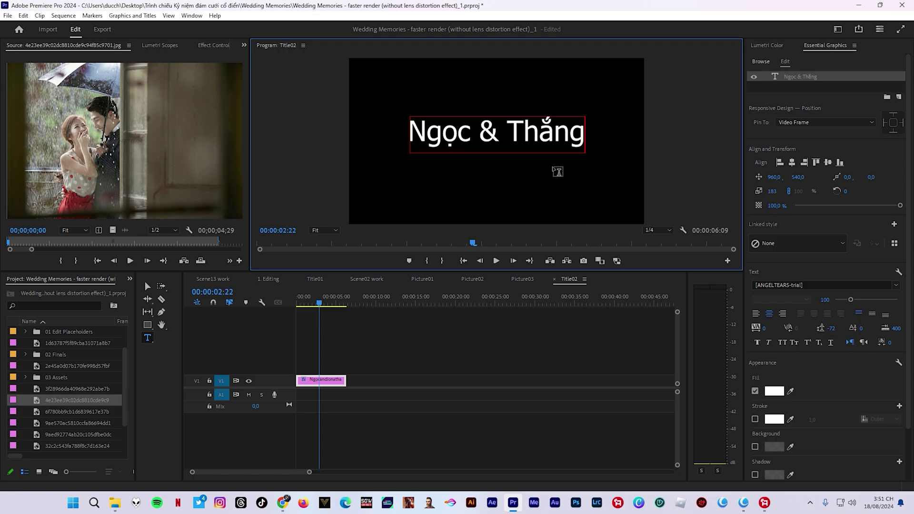
Step: Play back the Ngọc & Thắng title around 41 seconds, then open Scene03 work
{"action": "left_click", "coordinate": [269, 280]}
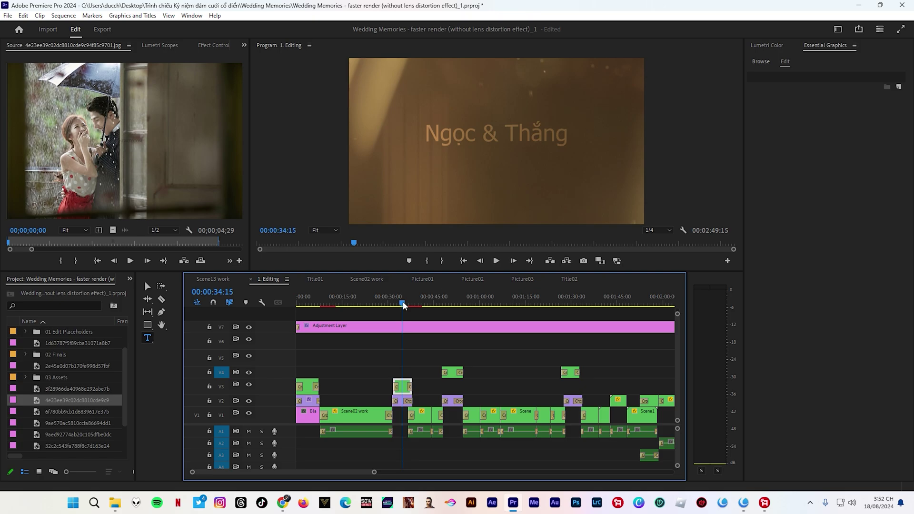
{"action": "left_click_drag", "start_coordinate": [402, 306], "coordinate": [407, 306]}
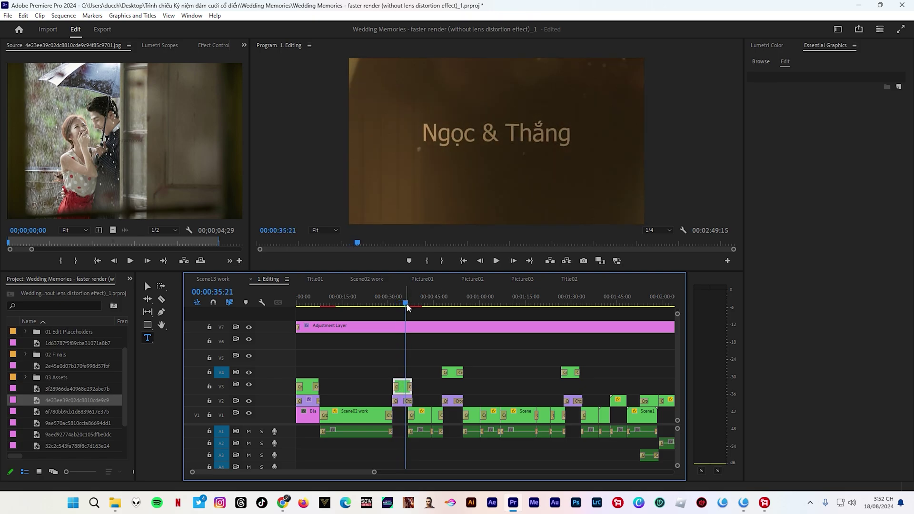
{"action": "left_click_drag", "start_coordinate": [408, 307], "coordinate": [405, 310]}
{"action": "key", "text": "space"}
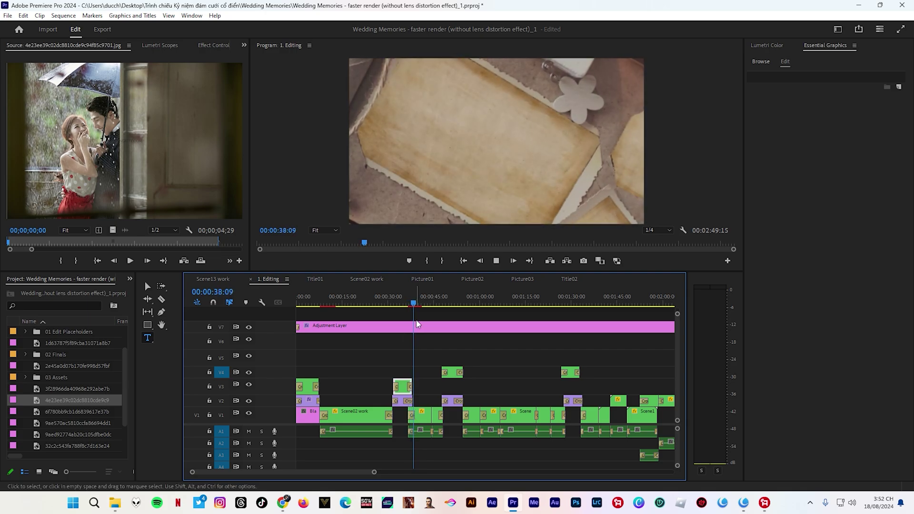
{"action": "left_click", "coordinate": [426, 307]}
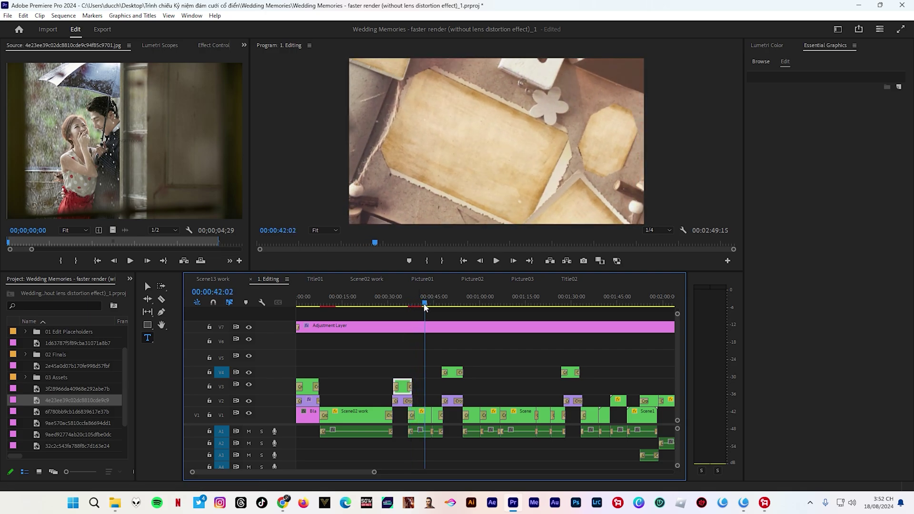
{"action": "left_click_drag", "start_coordinate": [426, 307], "coordinate": [423, 307]}
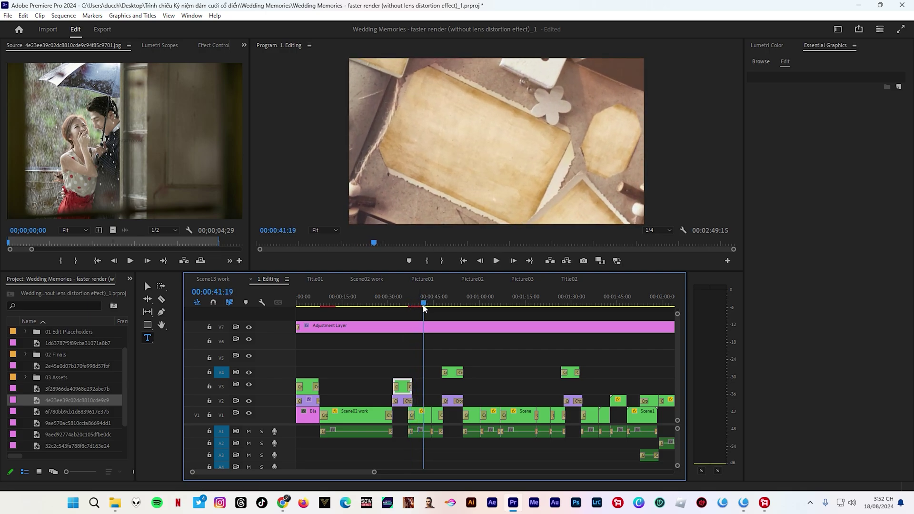
{"action": "double_click", "coordinate": [422, 414]}
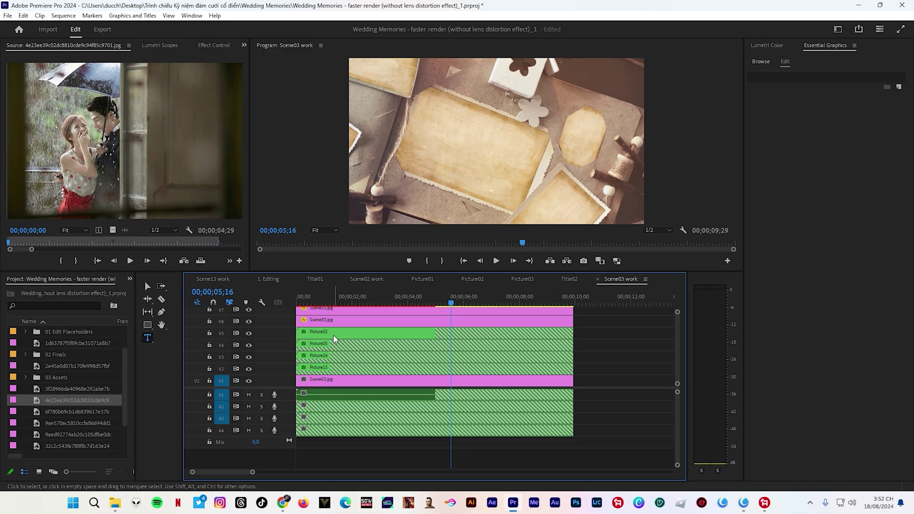
Step: Open the Picture15 placeholder and preview wedding photos until the couple-among-flowers shot
{"action": "double_click", "coordinate": [325, 370]}
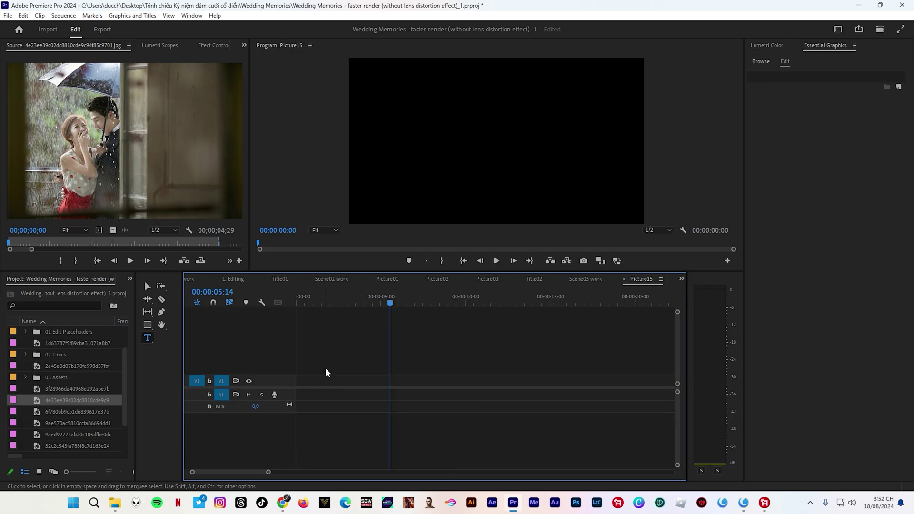
{"action": "scroll", "coordinate": [61, 385], "scroll_direction": "down", "scroll_amount": 1}
{"action": "double_click", "coordinate": [14, 399]}
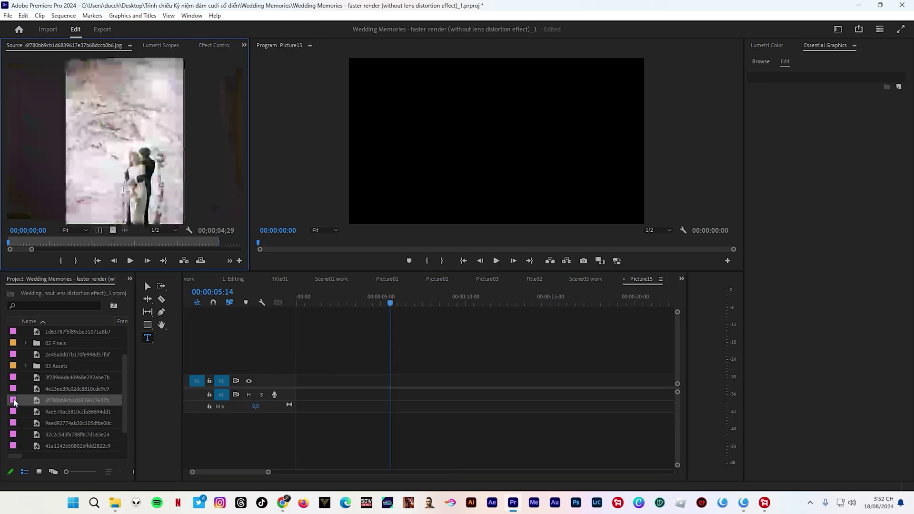
{"action": "double_click", "coordinate": [14, 413]}
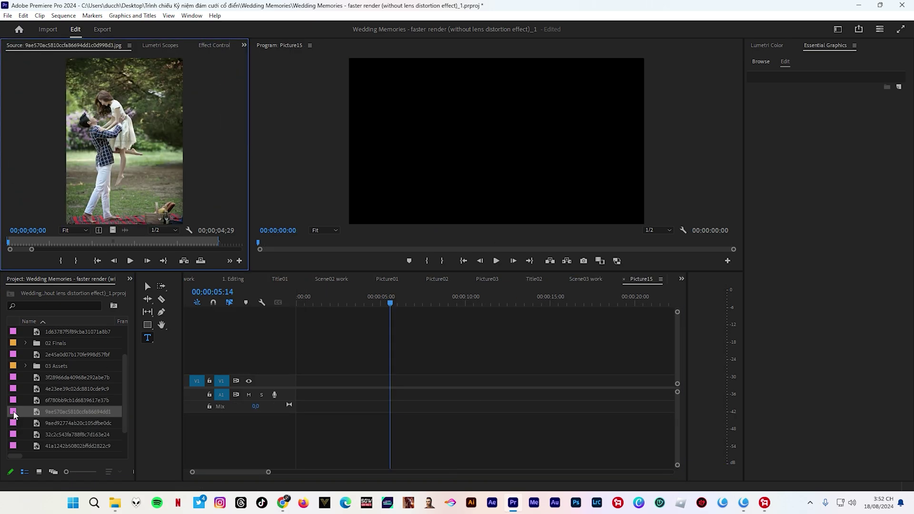
{"action": "double_click", "coordinate": [15, 423]}
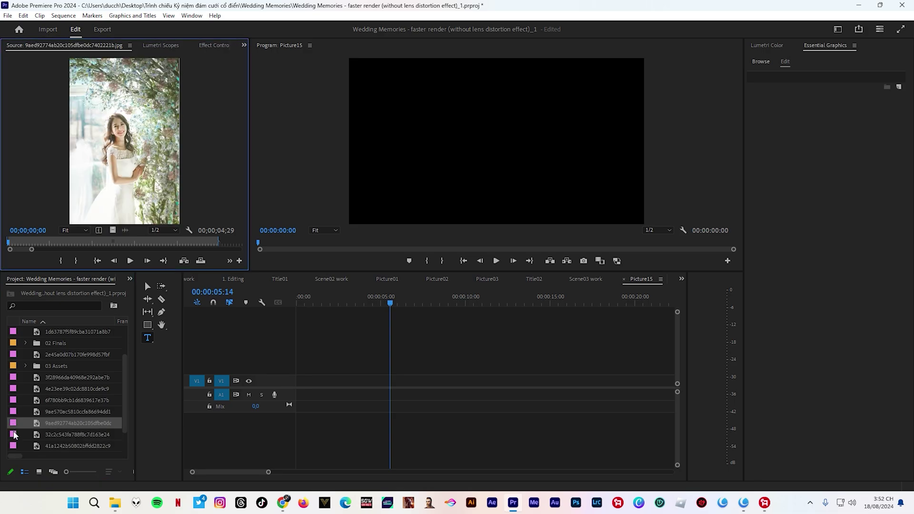
{"action": "double_click", "coordinate": [14, 446]}
{"action": "scroll", "coordinate": [29, 429], "scroll_direction": "down", "scroll_amount": 1}
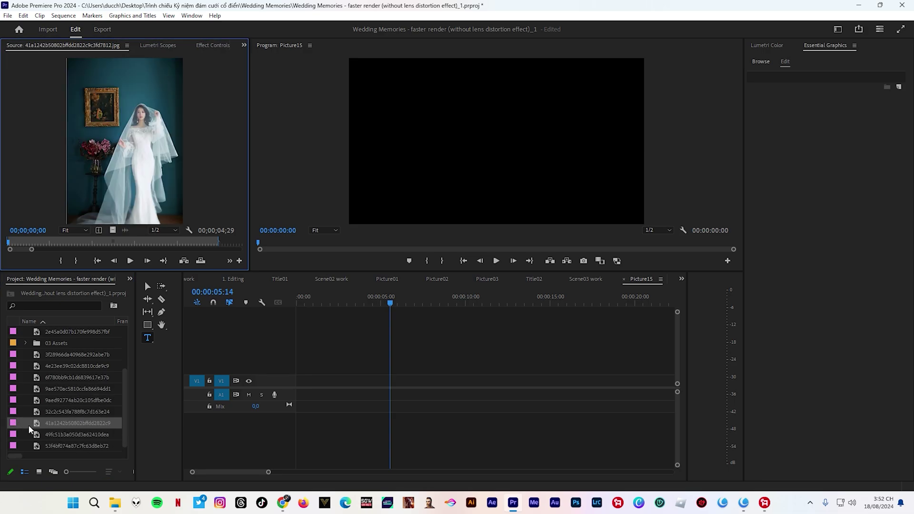
{"action": "double_click", "coordinate": [16, 434]}
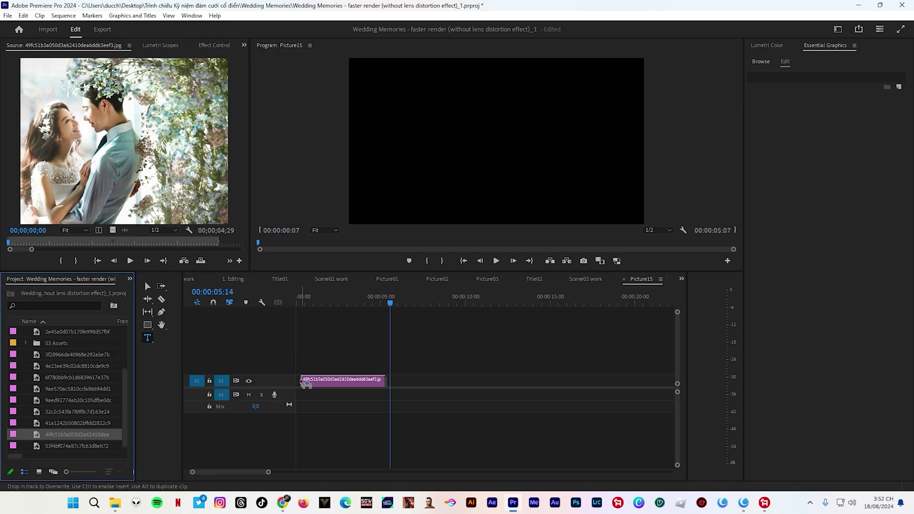
Step: Place the couple-among-flowers photo on V1, lengthen it to cover the sequence, and Set to Frame Size
{"action": "left_click_drag", "start_coordinate": [79, 414], "coordinate": [295, 380]}
{"action": "left_click_drag", "start_coordinate": [380, 380], "coordinate": [434, 380]}
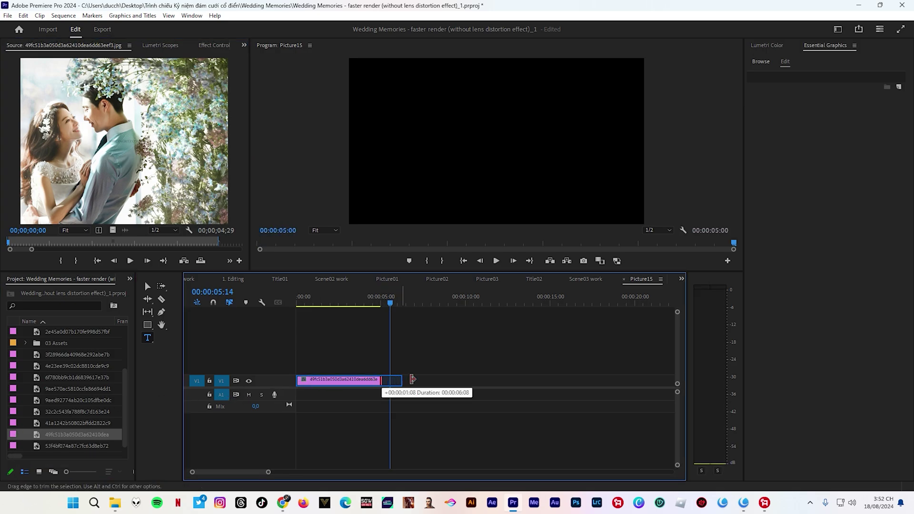
{"action": "right_click", "coordinate": [414, 380]}
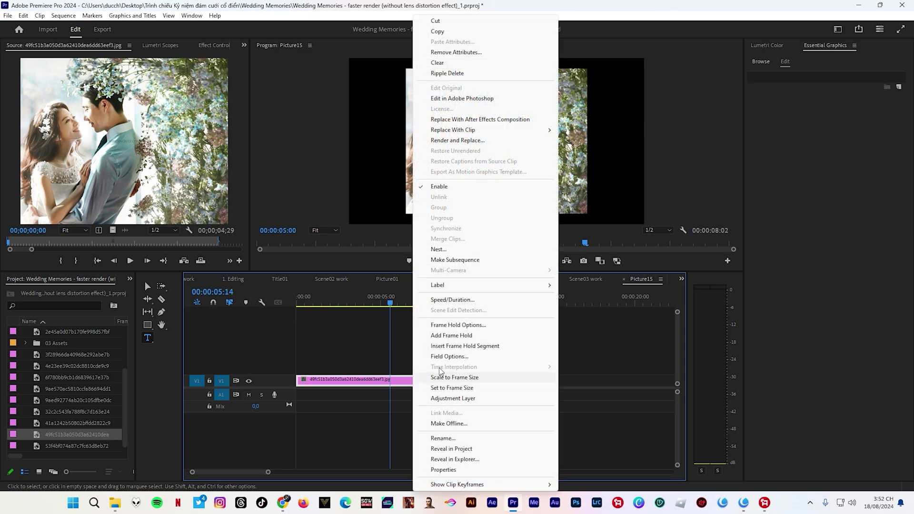
{"action": "left_click", "coordinate": [450, 389]}
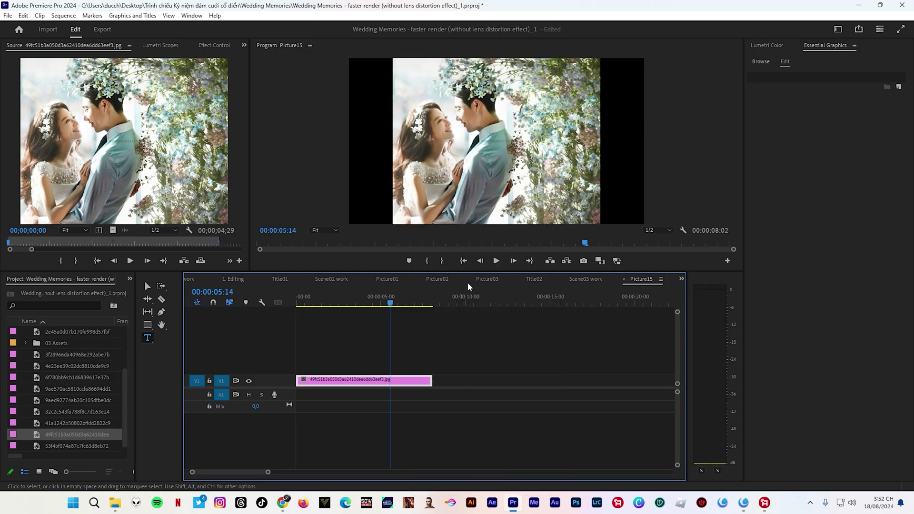
Step: Enlarge the couple photo in the Program monitor to fill the frame width
{"action": "left_click", "coordinate": [485, 188]}
{"action": "key", "text": "Escape"}
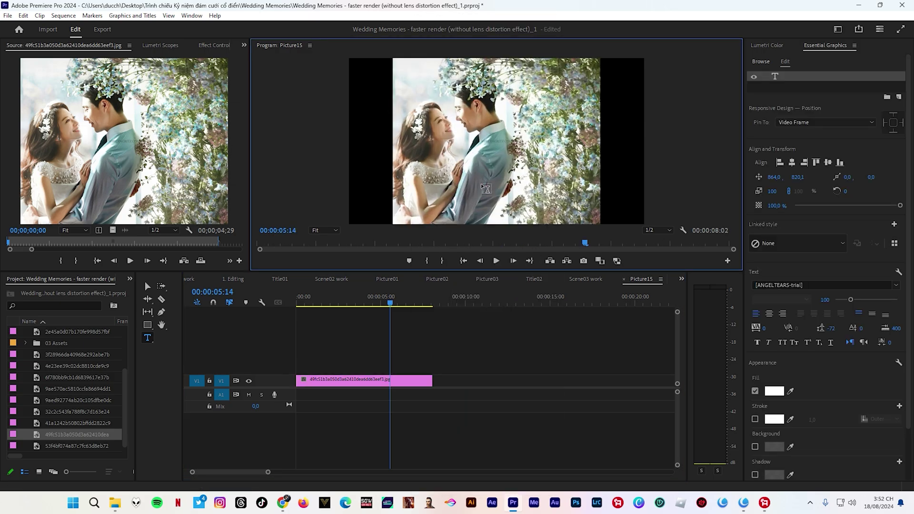
{"action": "key", "text": "v"}
{"action": "left_click", "coordinate": [413, 162]}
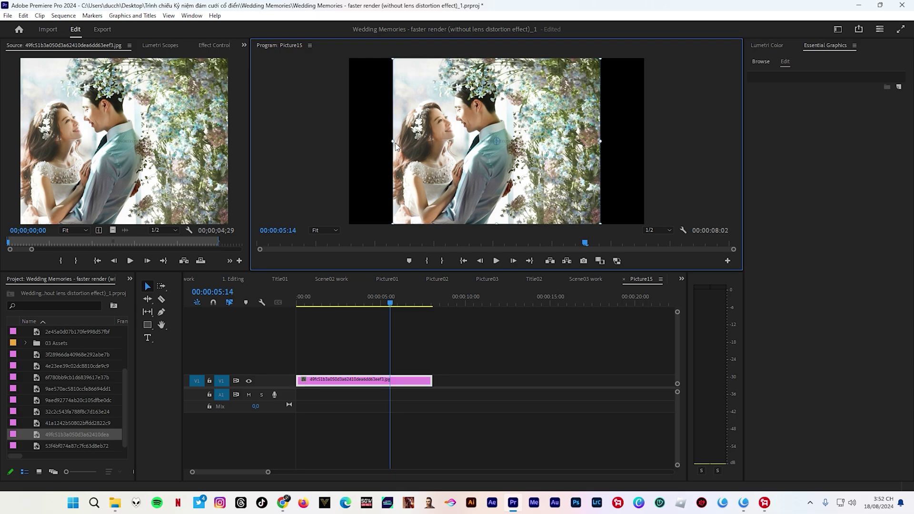
{"action": "left_click_drag", "start_coordinate": [392, 141], "coordinate": [346, 145]}
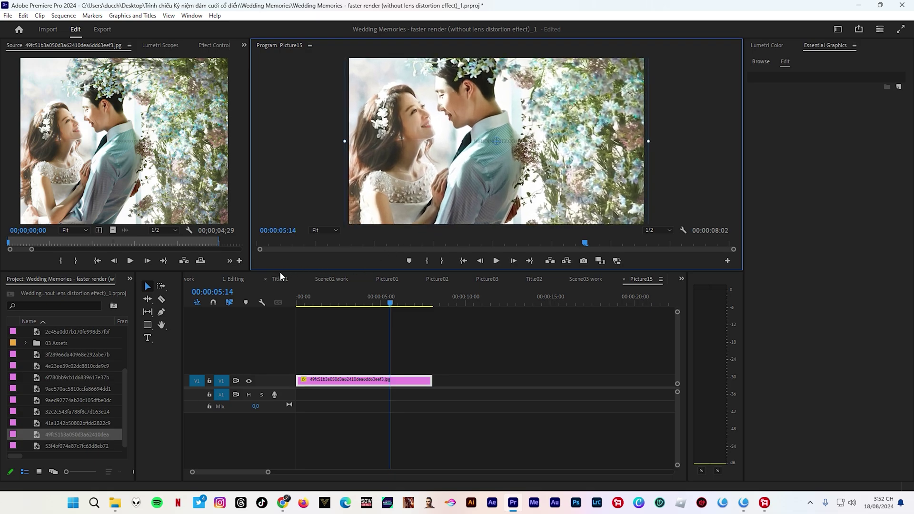
Step: Open the Scene02 work sequence and scrub through it to preview
{"action": "left_click", "coordinate": [325, 279]}
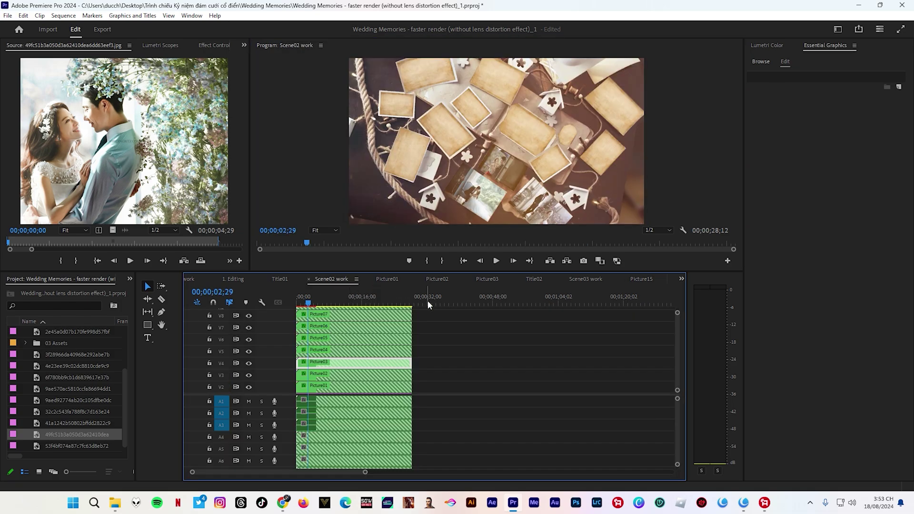
{"action": "left_click_drag", "start_coordinate": [332, 302], "coordinate": [314, 306]}
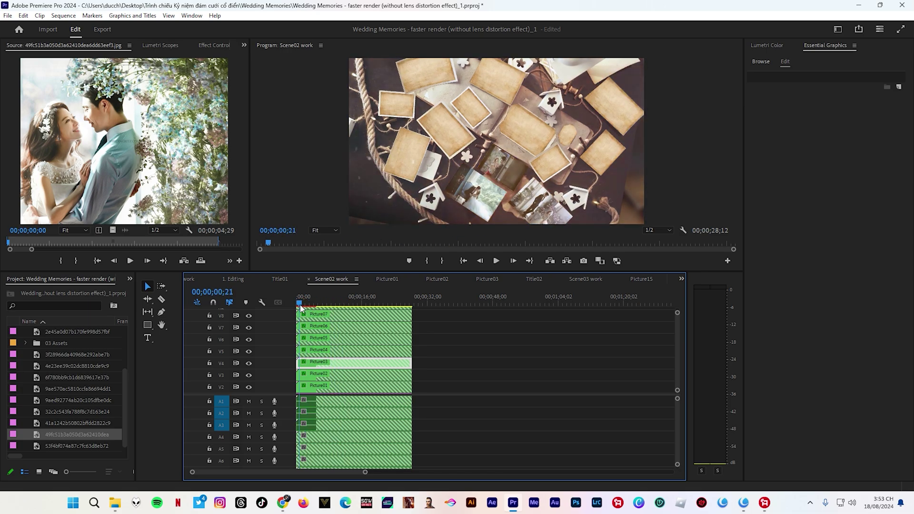
{"action": "left_click_drag", "start_coordinate": [314, 306], "coordinate": [343, 304]}
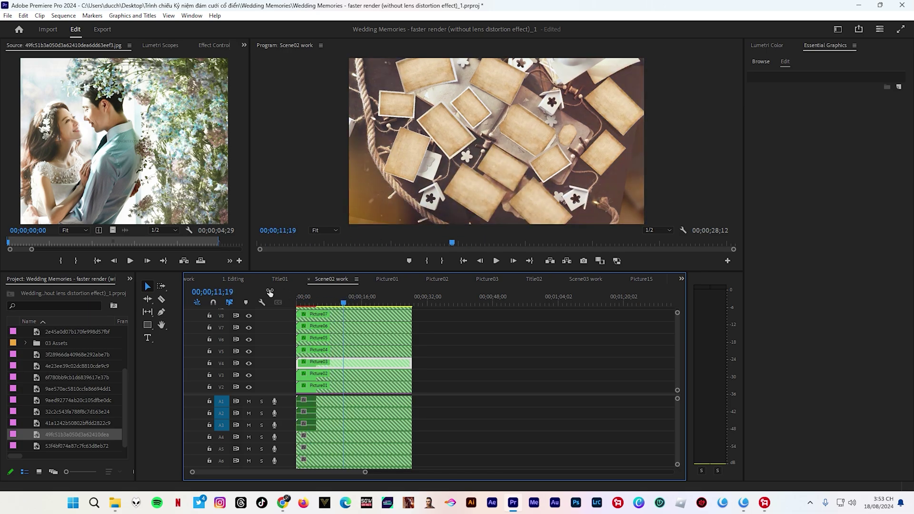
Step: Switch to 1. Editing and scrub around 00:00:41 to review the couple photo's frame
{"action": "left_click", "coordinate": [240, 279]}
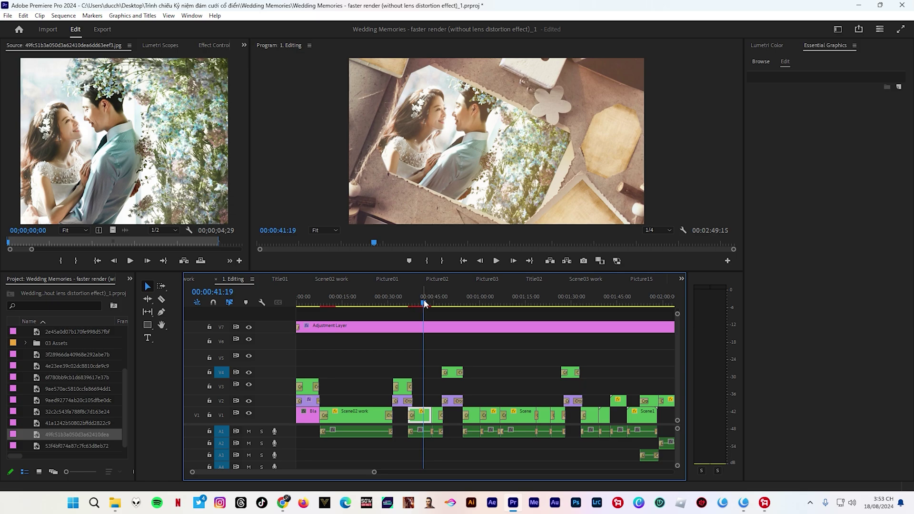
{"action": "left_click_drag", "start_coordinate": [426, 303], "coordinate": [427, 310]}
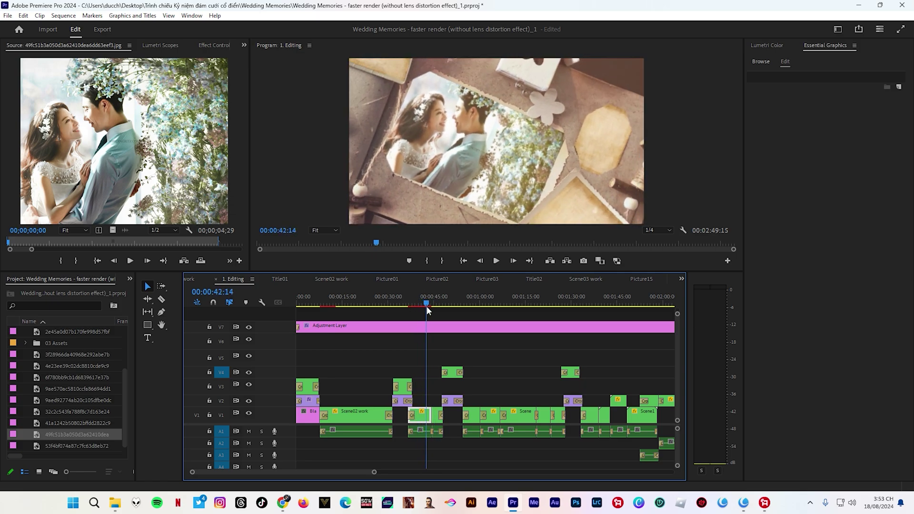
{"action": "left_click_drag", "start_coordinate": [427, 309], "coordinate": [422, 308]}
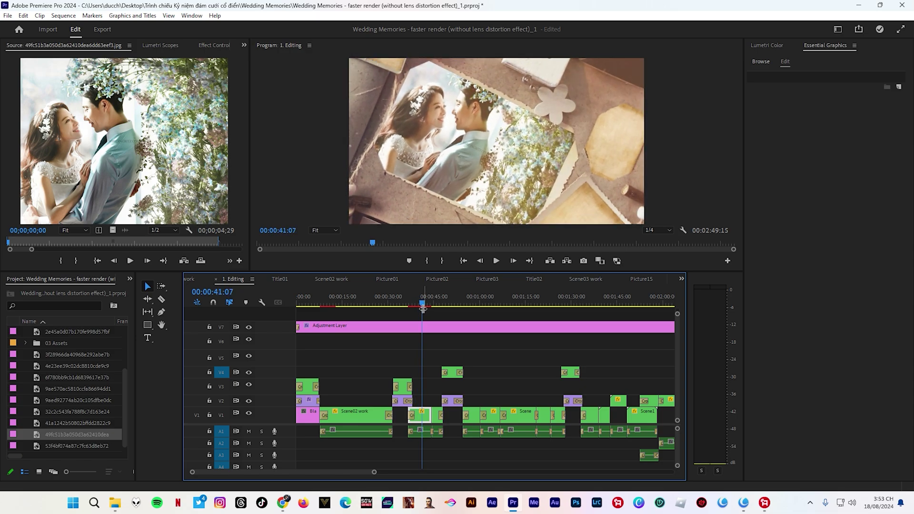
Step: Inside Scene03 work, place the ceremony photo into Picture16 and set it to frame size
{"action": "double_click", "coordinate": [422, 414]}
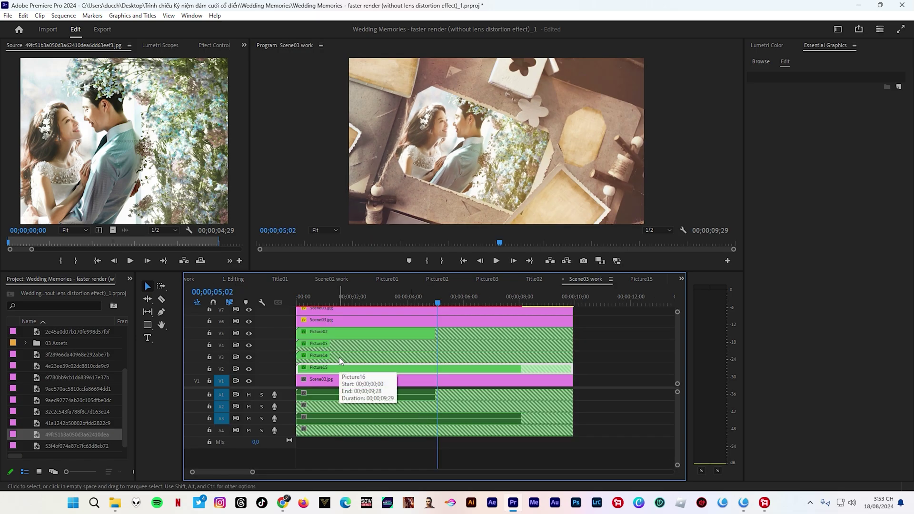
{"action": "double_click", "coordinate": [339, 358]}
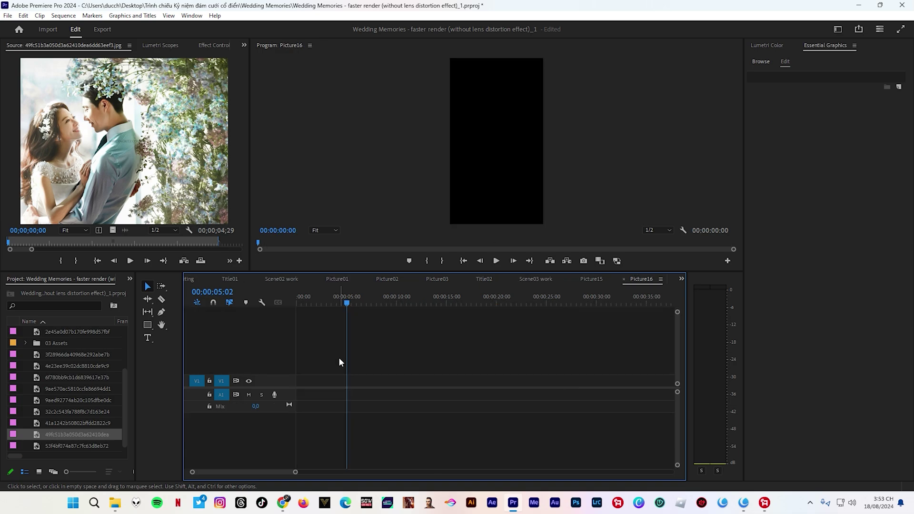
{"action": "double_click", "coordinate": [14, 446]}
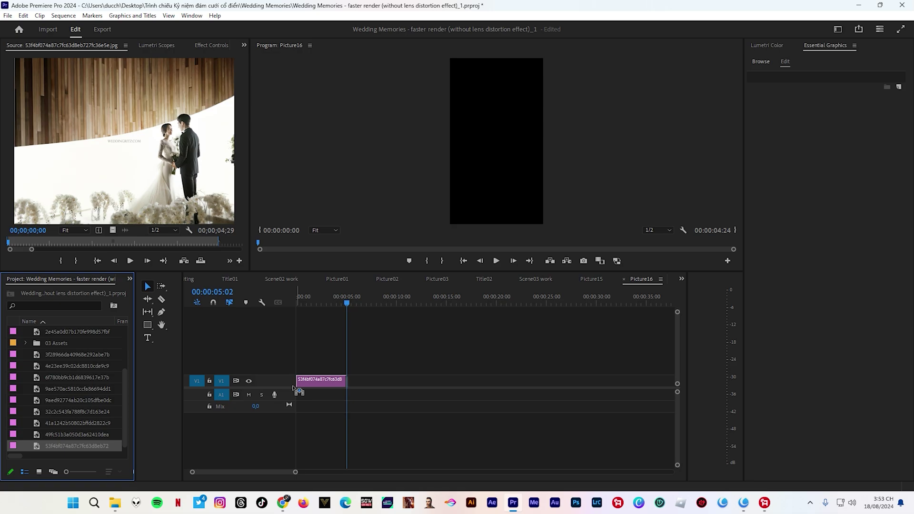
{"action": "mouse_move", "coordinate": [256, 405]}
{"action": "left_mouse_down"}
{"action": "mouse_move", "coordinate": [344, 379]}
{"action": "mouse_move", "coordinate": [387, 379]}
{"action": "left_mouse_up"}
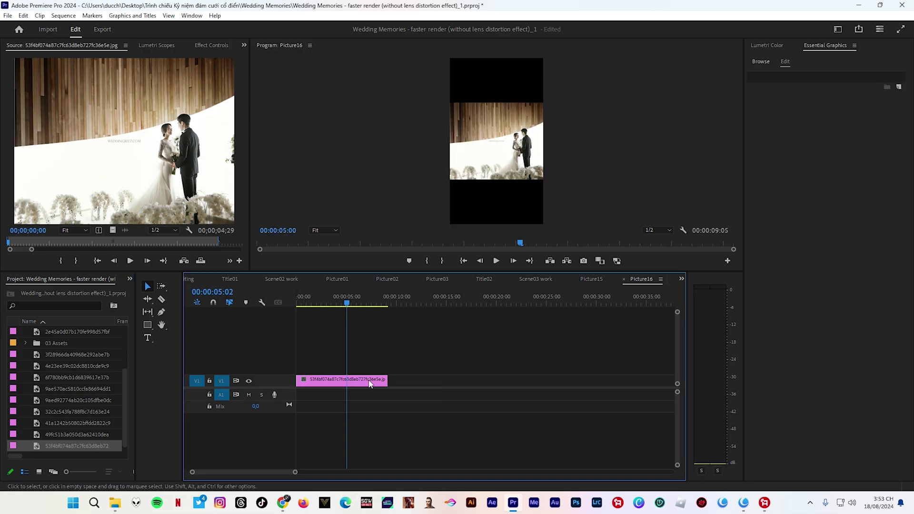
{"action": "right_click", "coordinate": [365, 384]}
{"action": "left_click", "coordinate": [399, 377]}
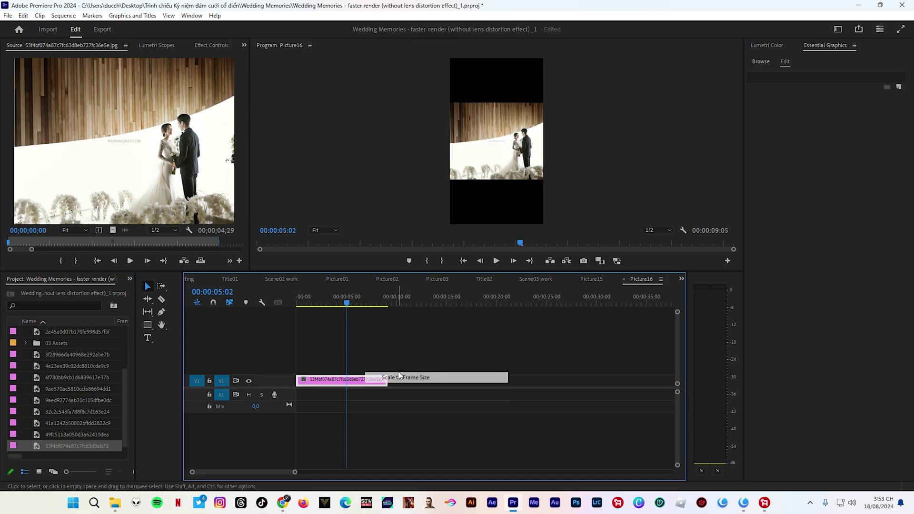
Step: Enlarge the ceremony photo to fill the frame height and shift it to frame the couple
{"action": "left_click", "coordinate": [497, 162]}
{"action": "left_click_drag", "start_coordinate": [498, 176], "coordinate": [488, 231]}
{"action": "left_click_drag", "start_coordinate": [506, 191], "coordinate": [457, 191]}
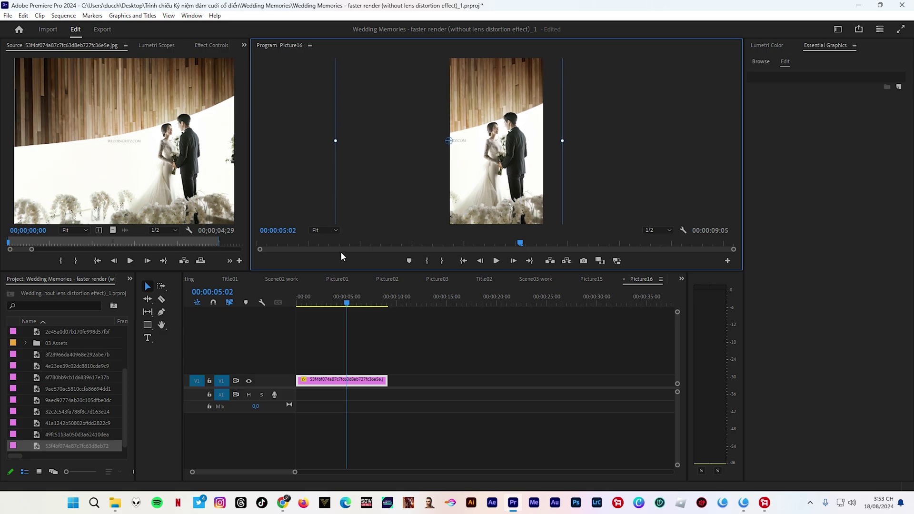
Step: Return to the 1. Editing sequence and scrub forward to preview the new photos
{"action": "left_click", "coordinate": [681, 280]}
{"action": "left_click", "coordinate": [702, 290]}
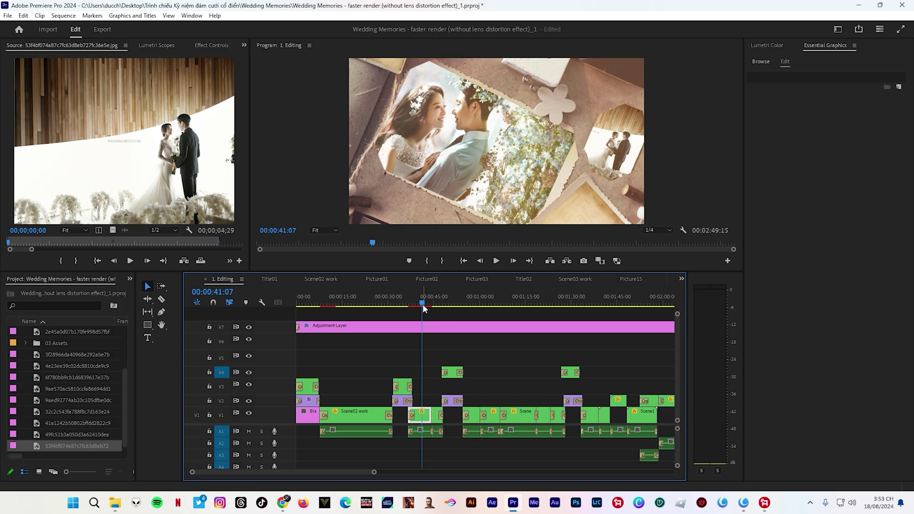
{"action": "left_click_drag", "start_coordinate": [422, 305], "coordinate": [425, 310]}
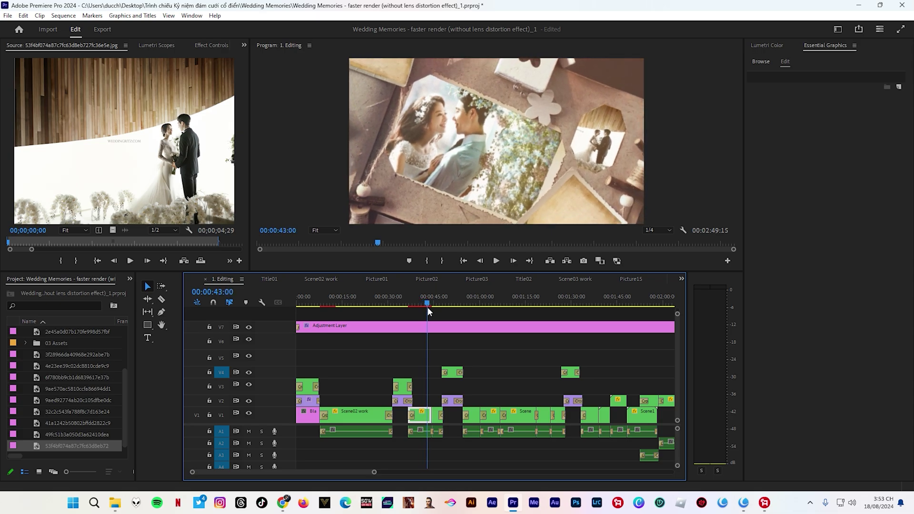
{"action": "left_click_drag", "start_coordinate": [425, 308], "coordinate": [436, 310]}
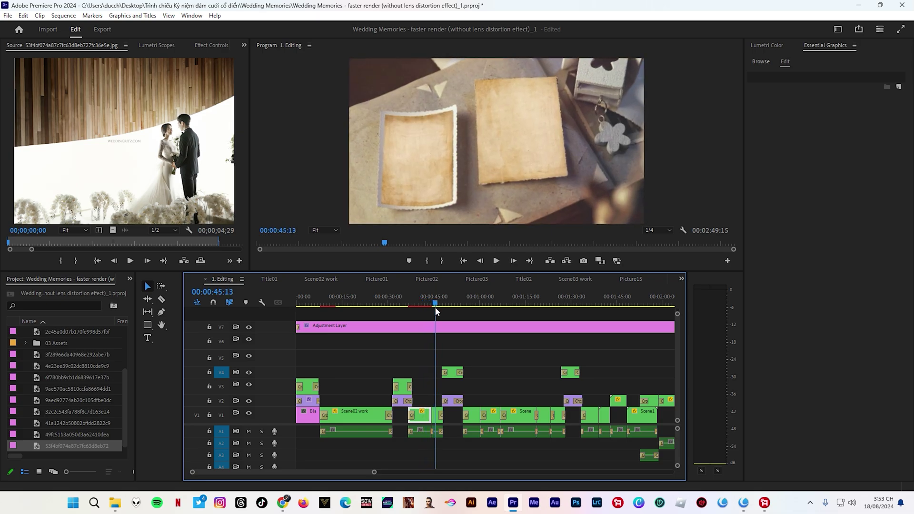
Step: Open Picture17 inside Scene04 work and preview the seated bride photo
{"action": "double_click", "coordinate": [438, 416]}
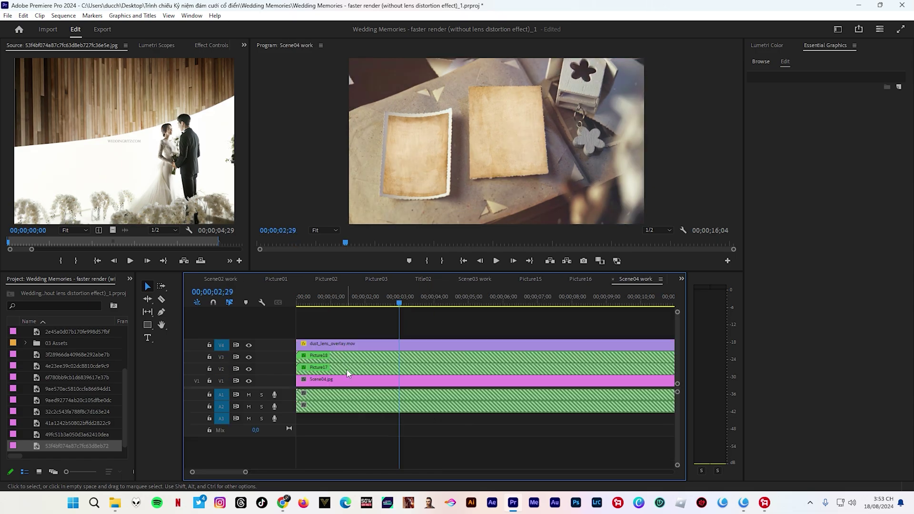
{"action": "double_click", "coordinate": [348, 373]}
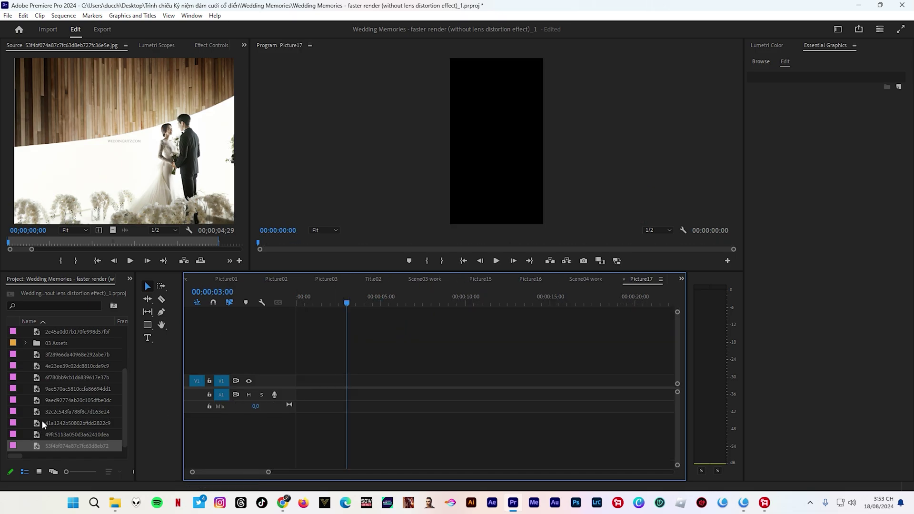
{"action": "scroll", "coordinate": [21, 389], "scroll_direction": "up", "scroll_amount": 2}
{"action": "scroll", "coordinate": [19, 367], "scroll_direction": "up", "scroll_amount": 2}
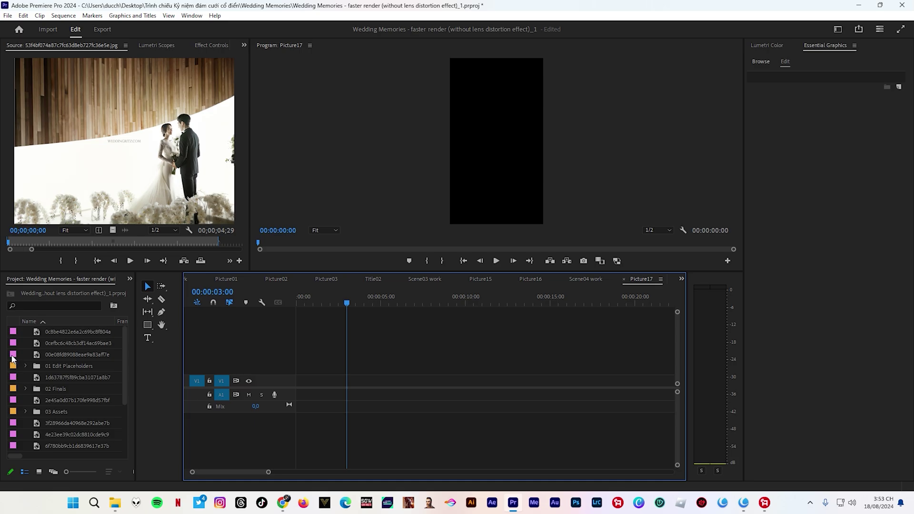
{"action": "double_click", "coordinate": [13, 357]}
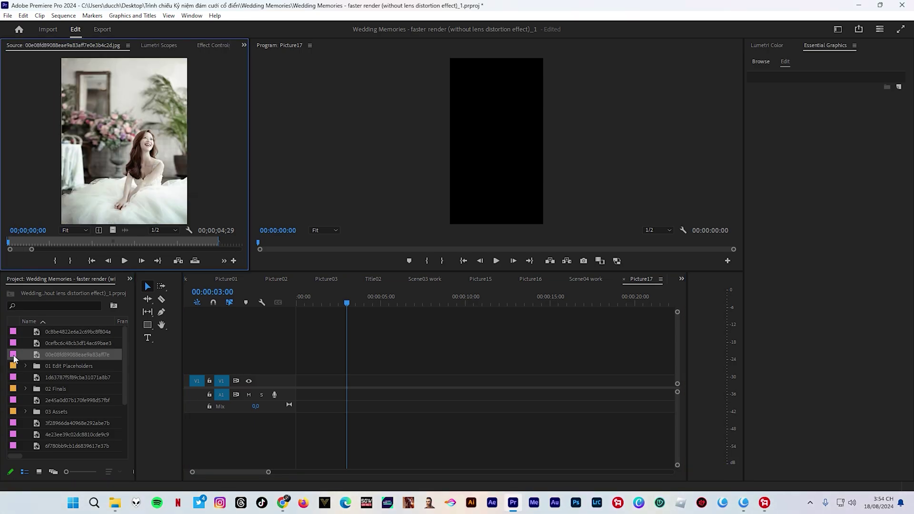
Step: Place the seated bride photo on V1, Set to Frame Size, and enlarge to full frame height
{"action": "left_click_drag", "start_coordinate": [14, 358], "coordinate": [280, 380]}
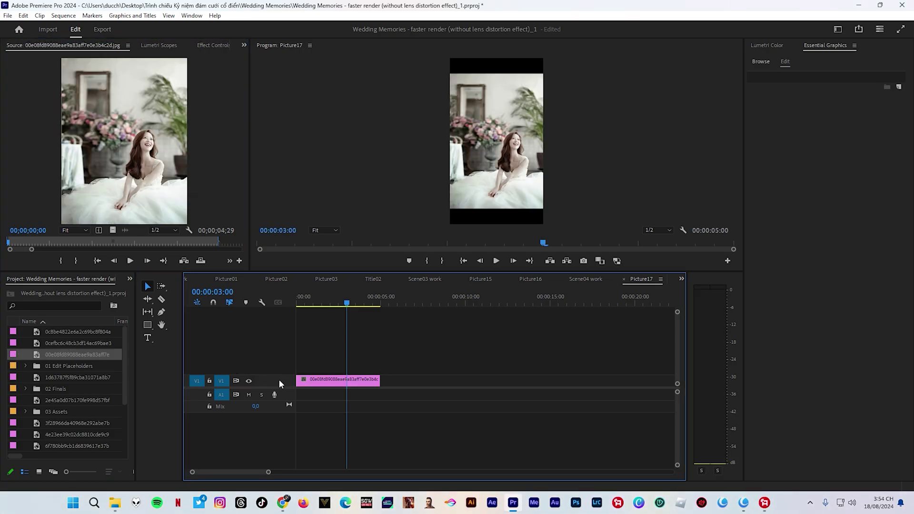
{"action": "right_click", "coordinate": [326, 386]}
{"action": "left_click", "coordinate": [376, 377]}
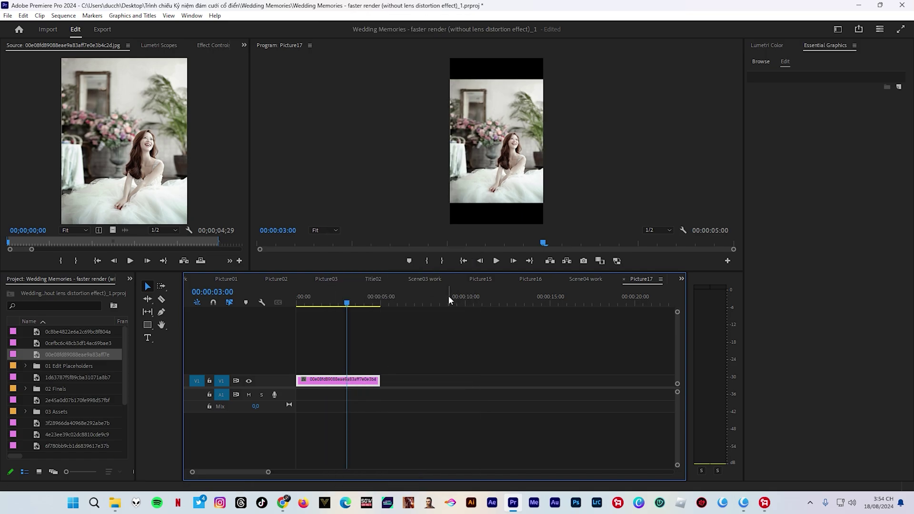
{"action": "left_click", "coordinate": [509, 181]}
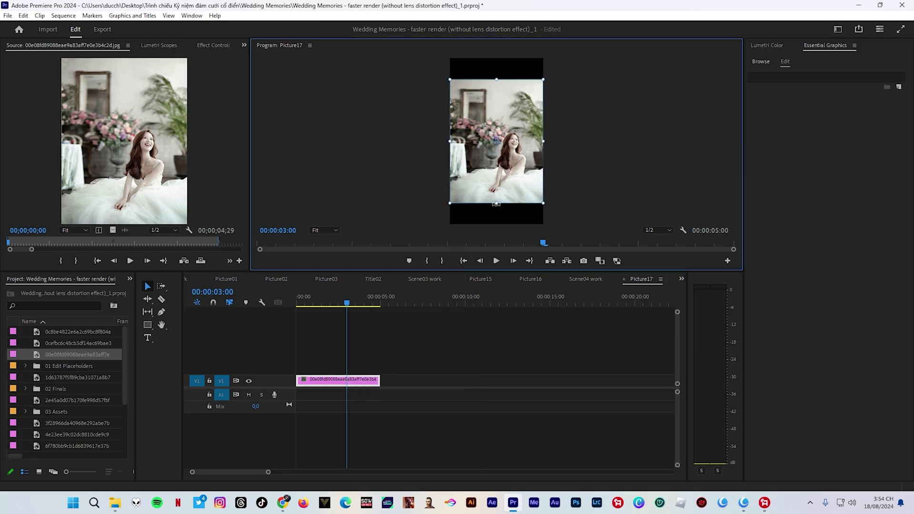
{"action": "left_click_drag", "start_coordinate": [496, 211], "coordinate": [494, 226]}
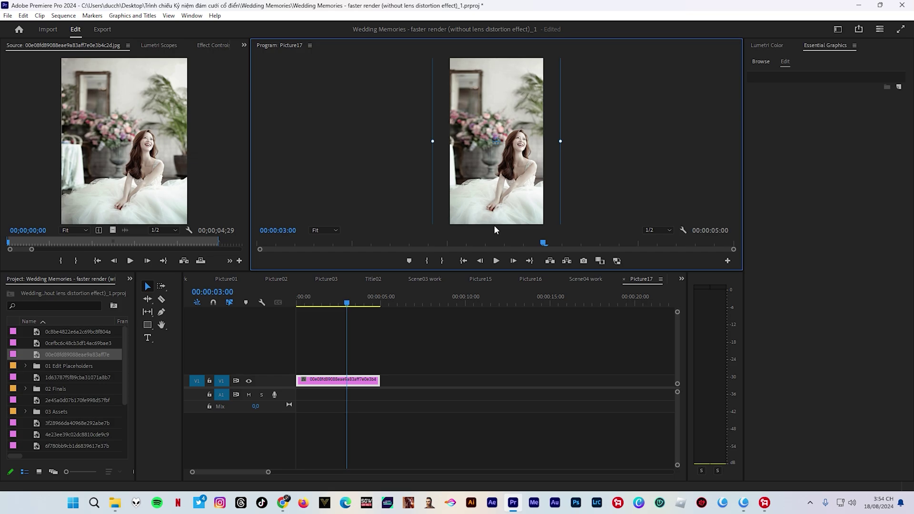
Step: Switch back to 1. Editing and play from just before the Picture17 shot to check it
{"action": "left_click", "coordinate": [680, 280]}
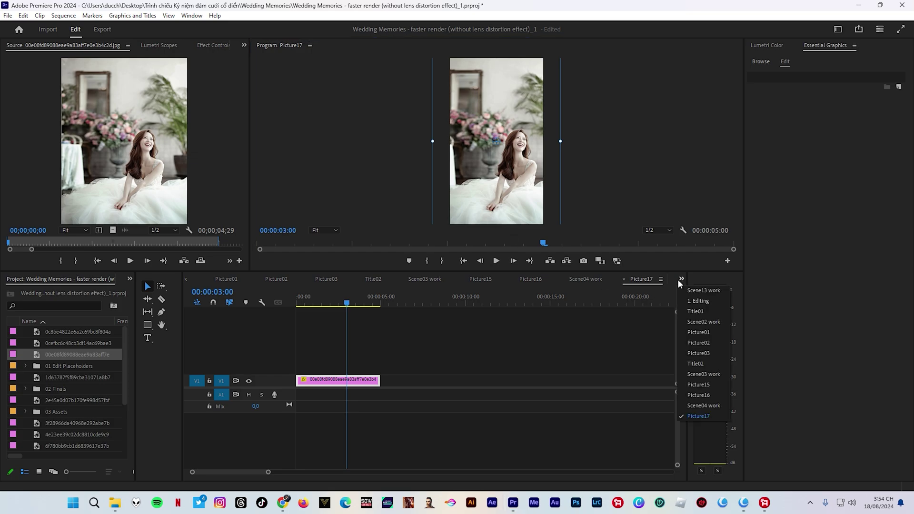
{"action": "left_click", "coordinate": [695, 301]}
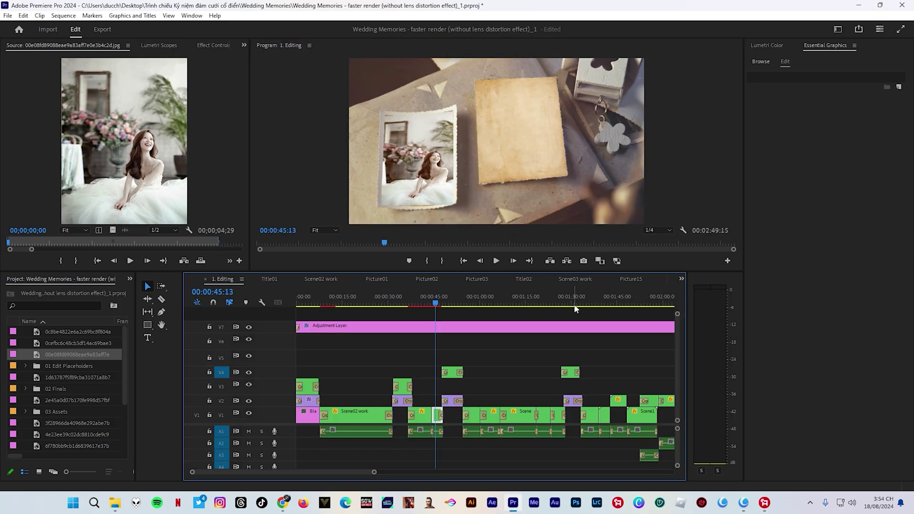
{"action": "left_click", "coordinate": [434, 303]}
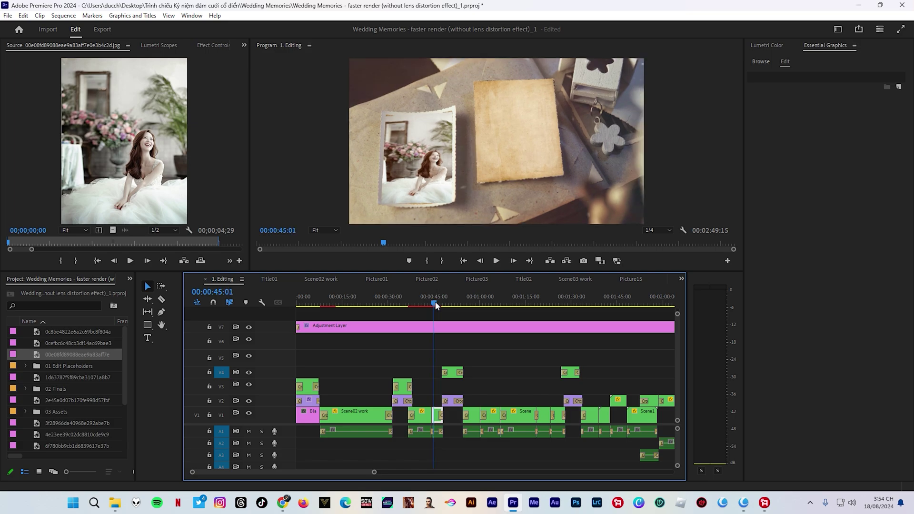
{"action": "key", "text": "space"}
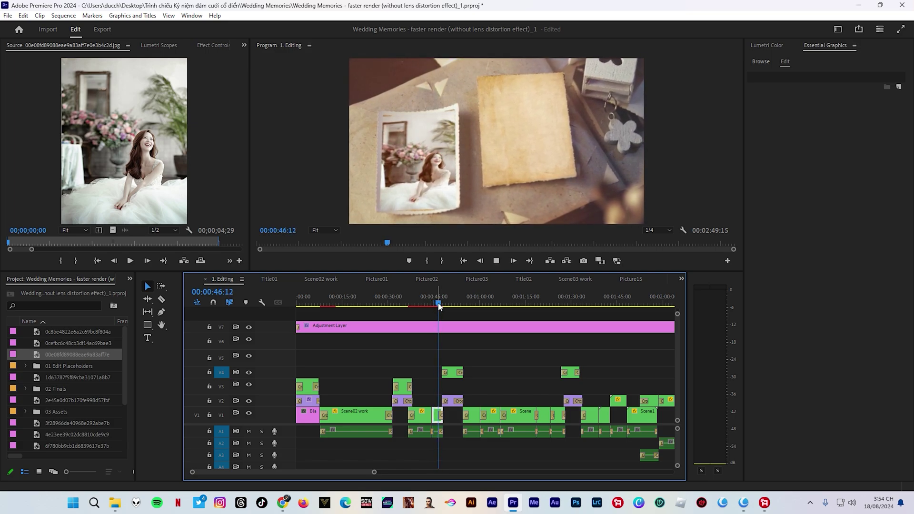
{"action": "key", "text": "space"}
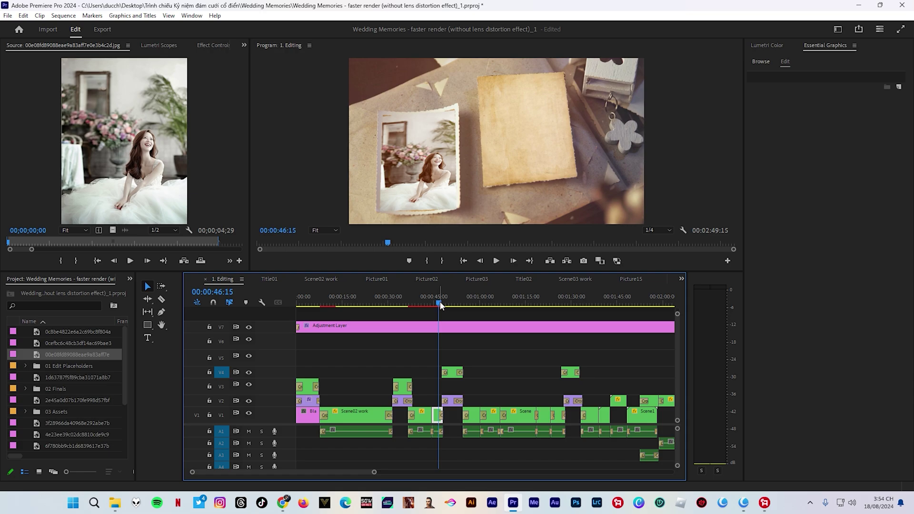
Step: Open Picture18 inside Scene04 work and preview the bride-with-red-roses photo
{"action": "double_click", "coordinate": [439, 416]}
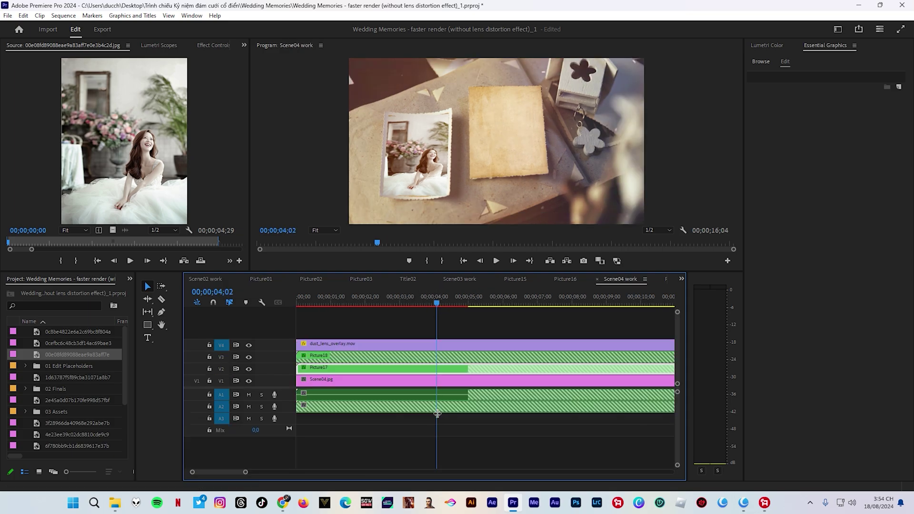
{"action": "double_click", "coordinate": [350, 359]}
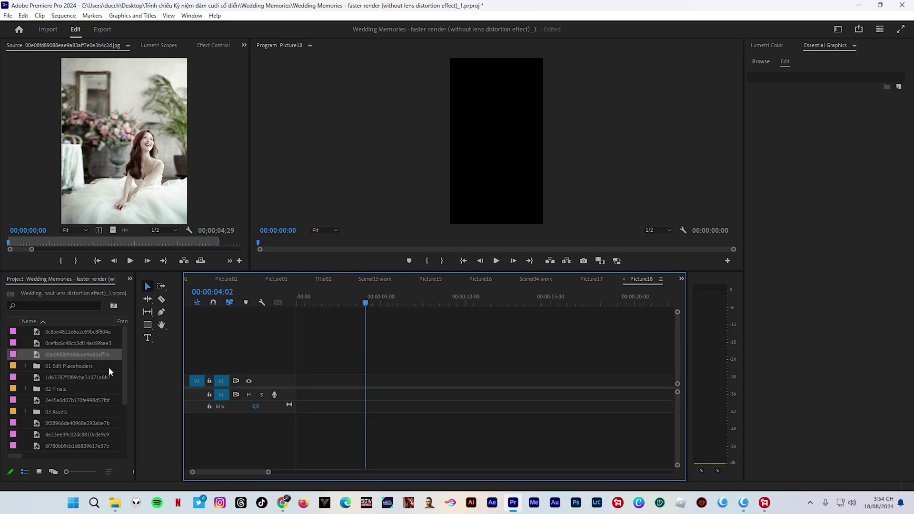
{"action": "double_click", "coordinate": [14, 378]}
Step: Place the red roses photo on V1, fit and enlarge it to full height, then return to 1. Editing
{"action": "left_click_drag", "start_coordinate": [14, 378], "coordinate": [293, 381]}
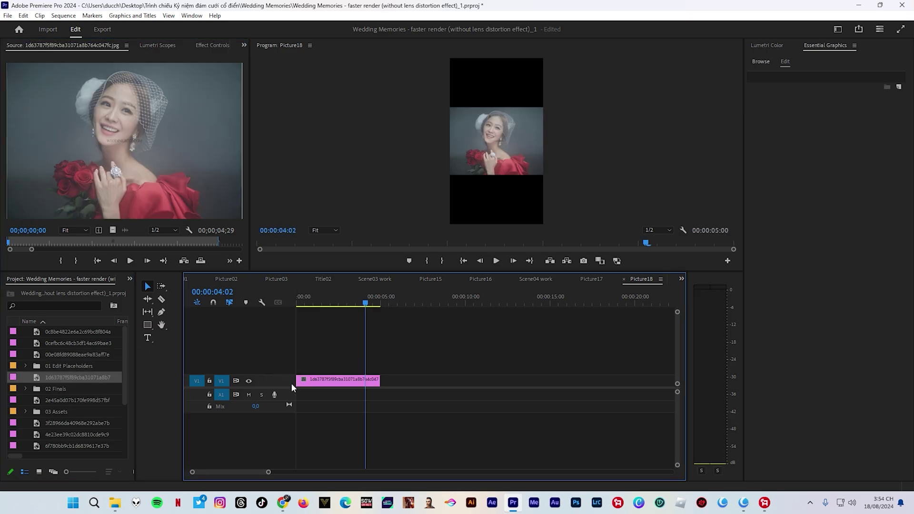
{"action": "right_click", "coordinate": [331, 386]}
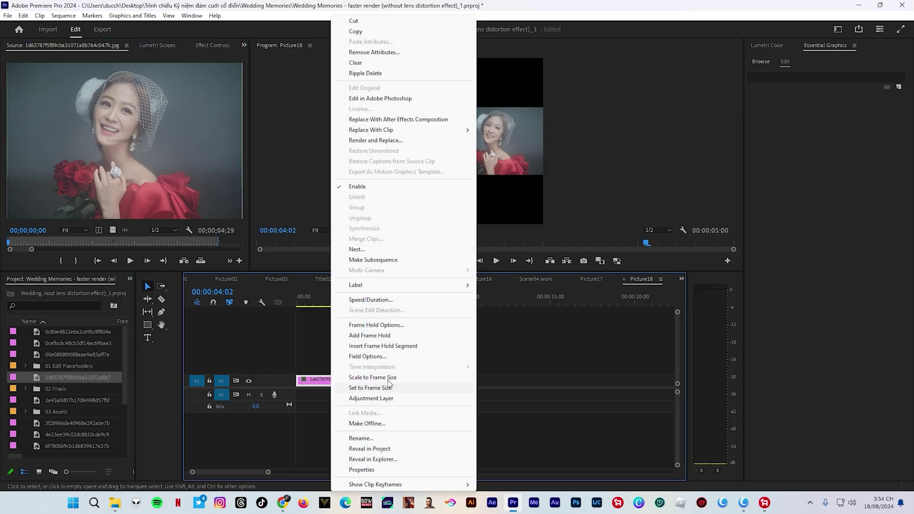
{"action": "left_click", "coordinate": [390, 385]}
{"action": "left_click", "coordinate": [494, 159]}
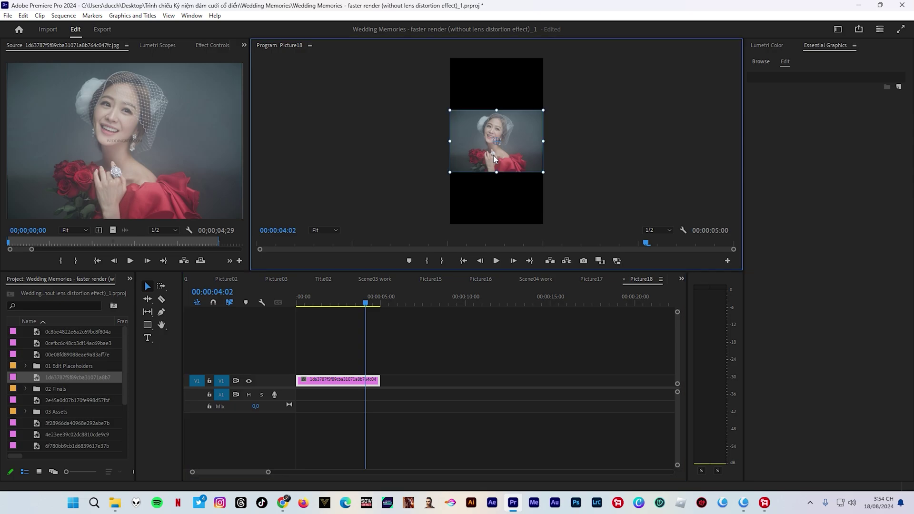
{"action": "left_click_drag", "start_coordinate": [496, 172], "coordinate": [494, 225]}
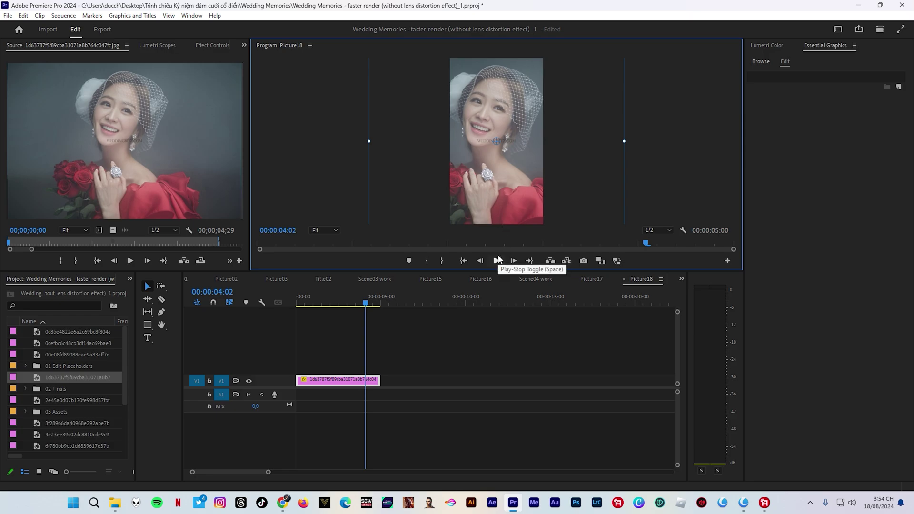
{"action": "left_click", "coordinate": [682, 280]}
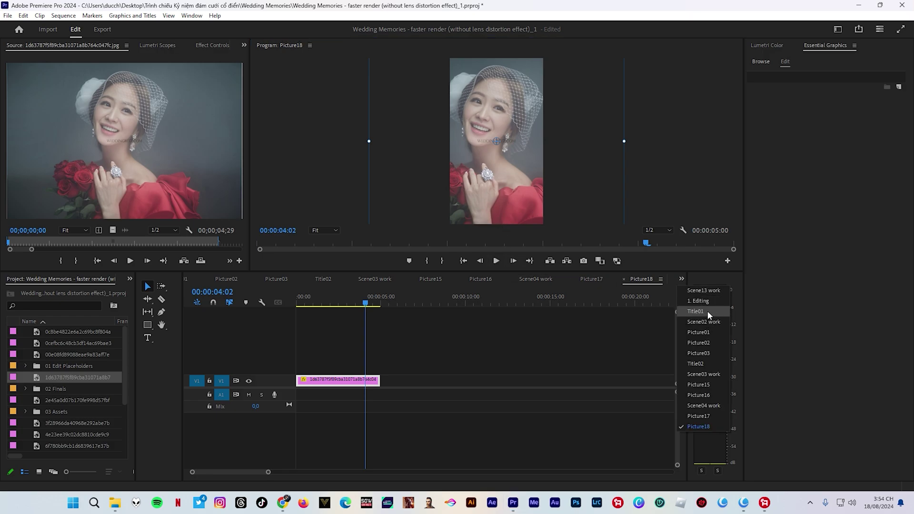
{"action": "left_click", "coordinate": [706, 302]}
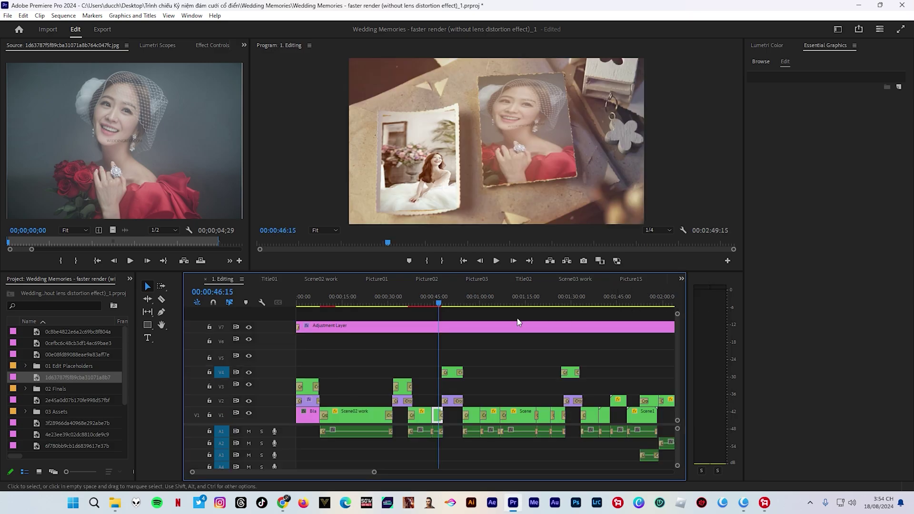
{"action": "left_click_drag", "start_coordinate": [438, 304], "coordinate": [437, 304]}
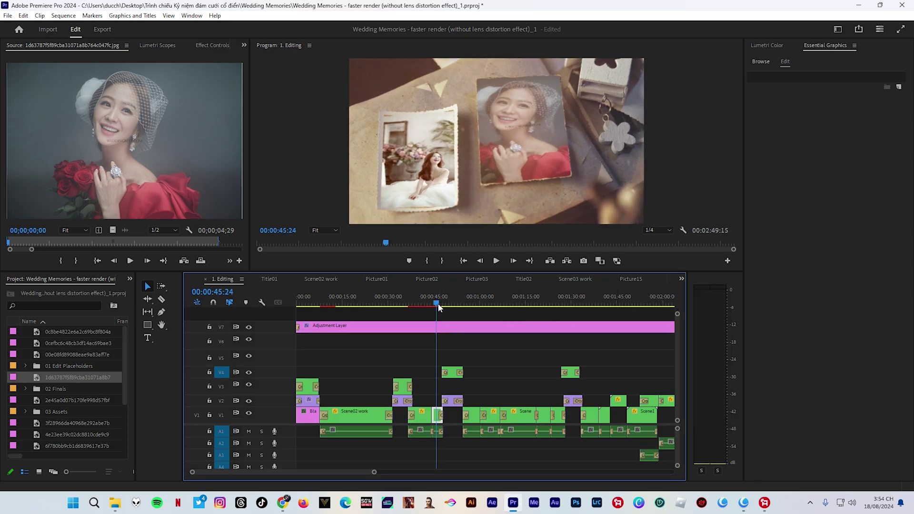
{"action": "key", "text": "space"}
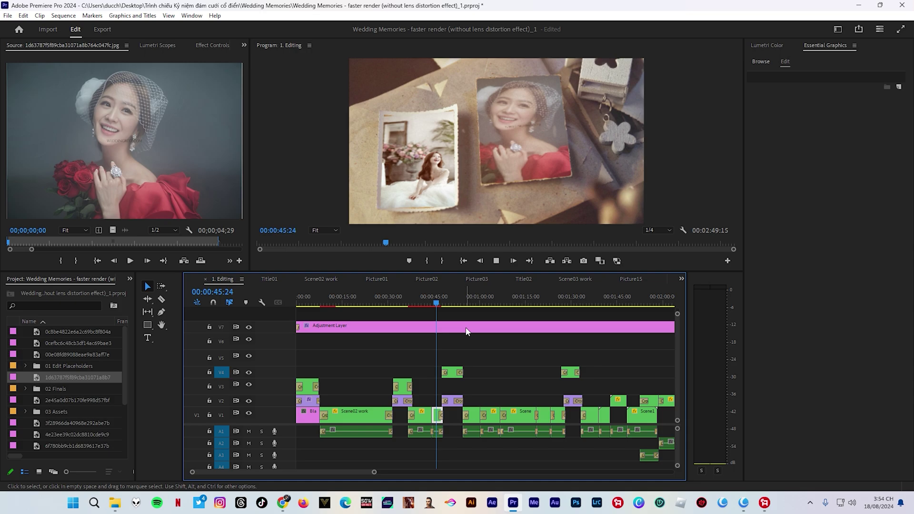
{"action": "left_click_drag", "start_coordinate": [431, 305], "coordinate": [411, 313]}
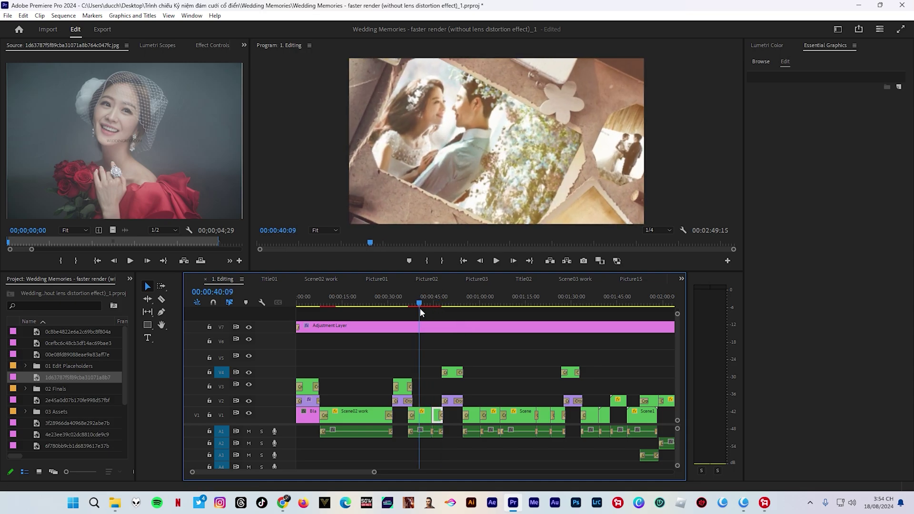
{"action": "key", "text": "j"}
{"action": "key", "text": "j"}
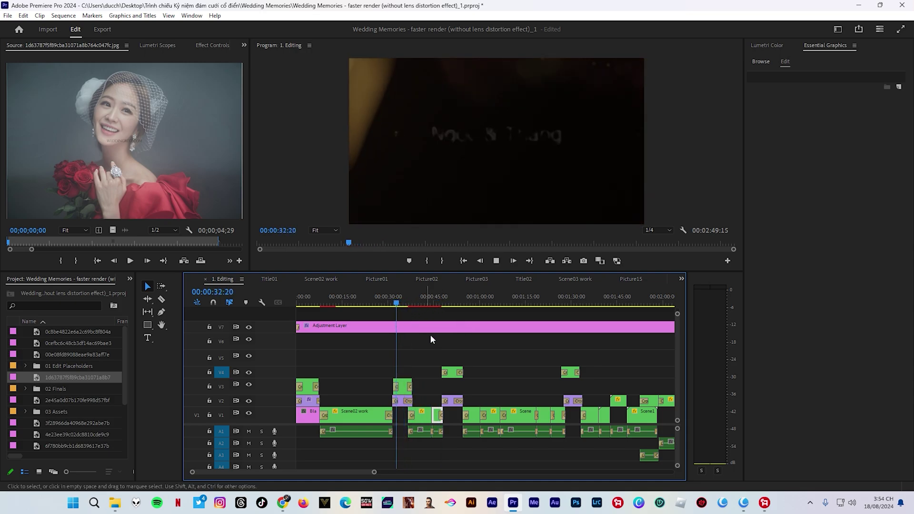
{"action": "key", "text": "l"}
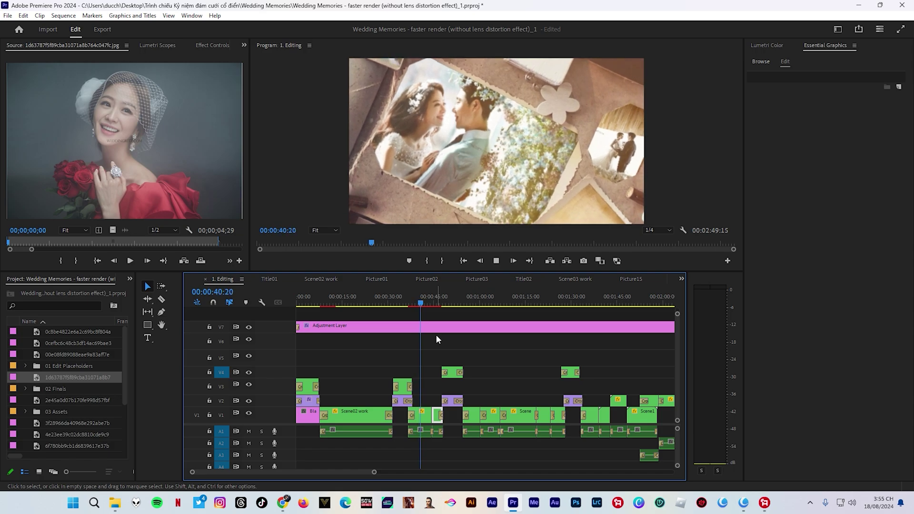
{"action": "key", "text": "space"}
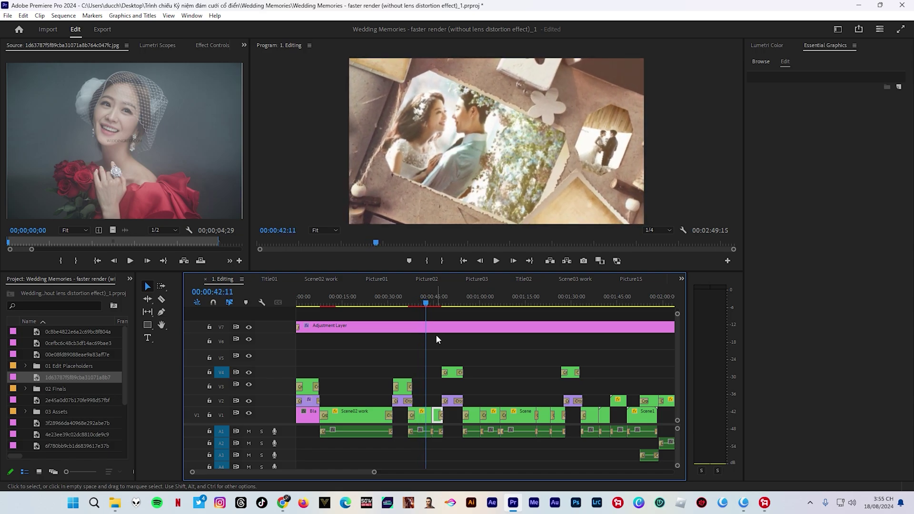
{"action": "left_click_drag", "start_coordinate": [427, 303], "coordinate": [400, 312]}
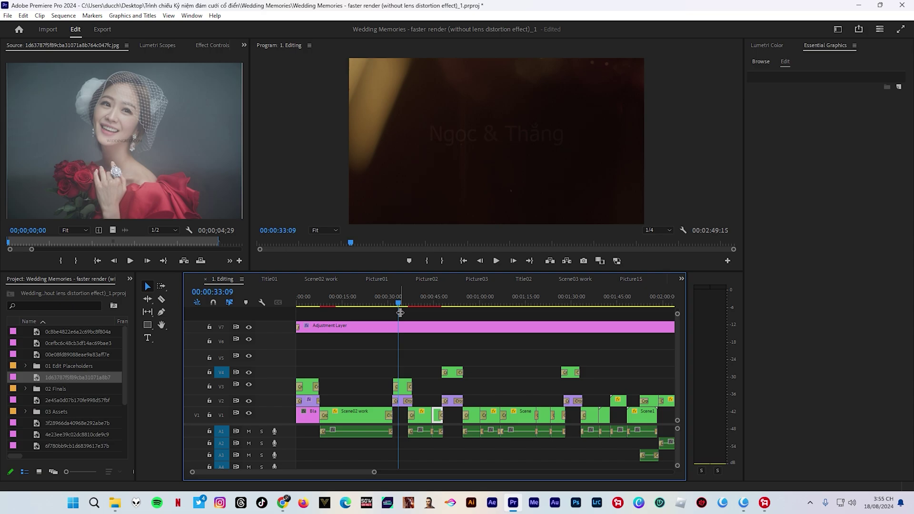
{"action": "left_click_drag", "start_coordinate": [400, 312], "coordinate": [422, 305]}
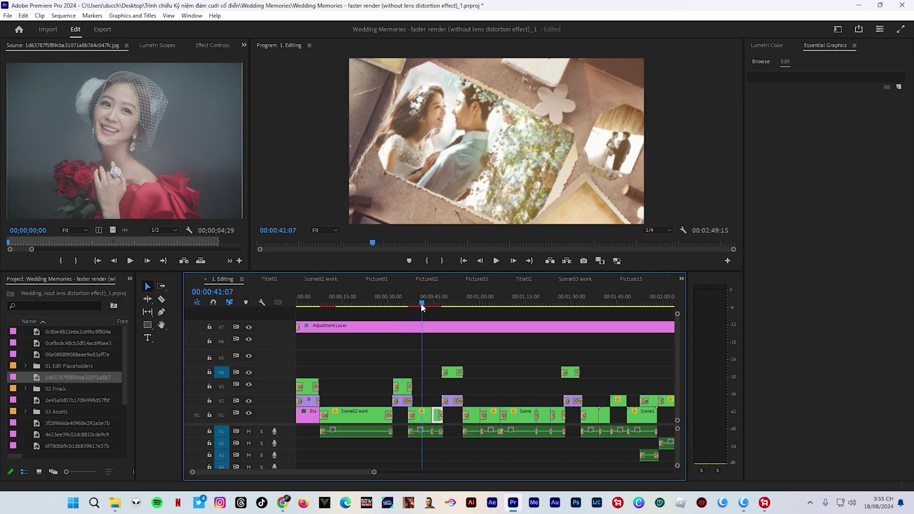